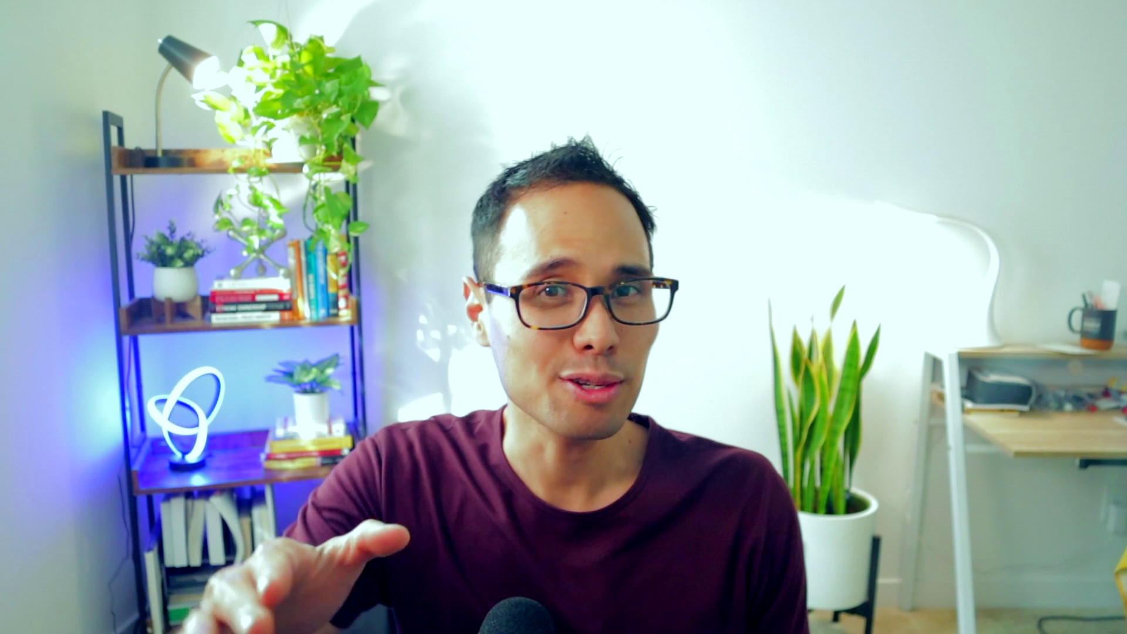
Decline Safari's offer to save the password so the FigJam page shows.
left_click(528, 363)
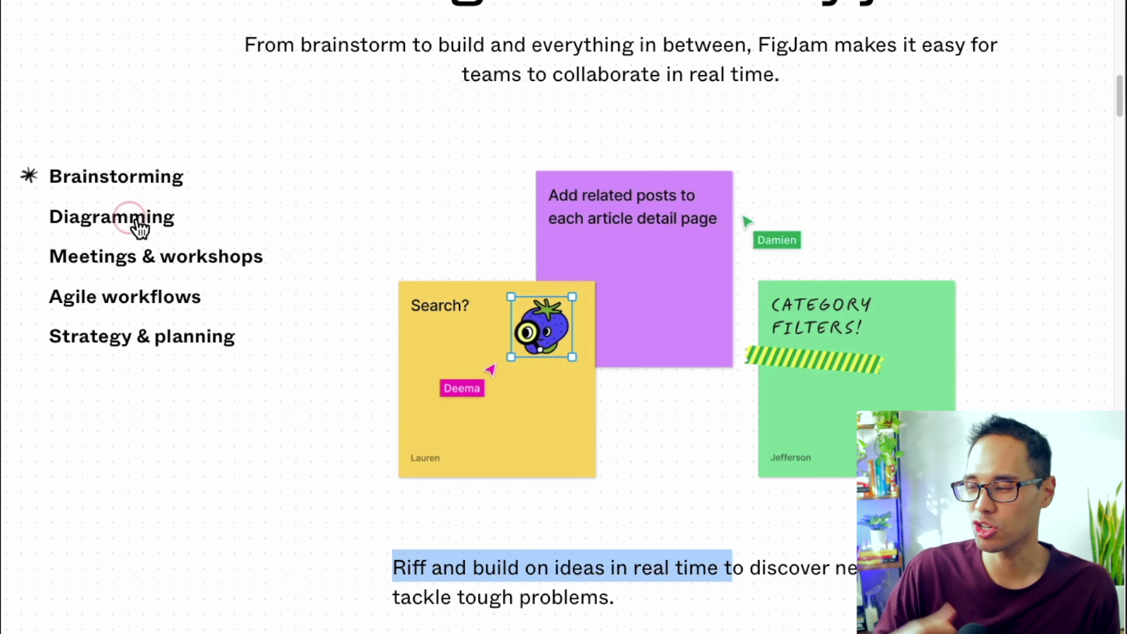
Show the Diagramming example and highlight its caption about complex user flows.
left_click(140, 228)
left_click_drag(446, 567, 474, 563)
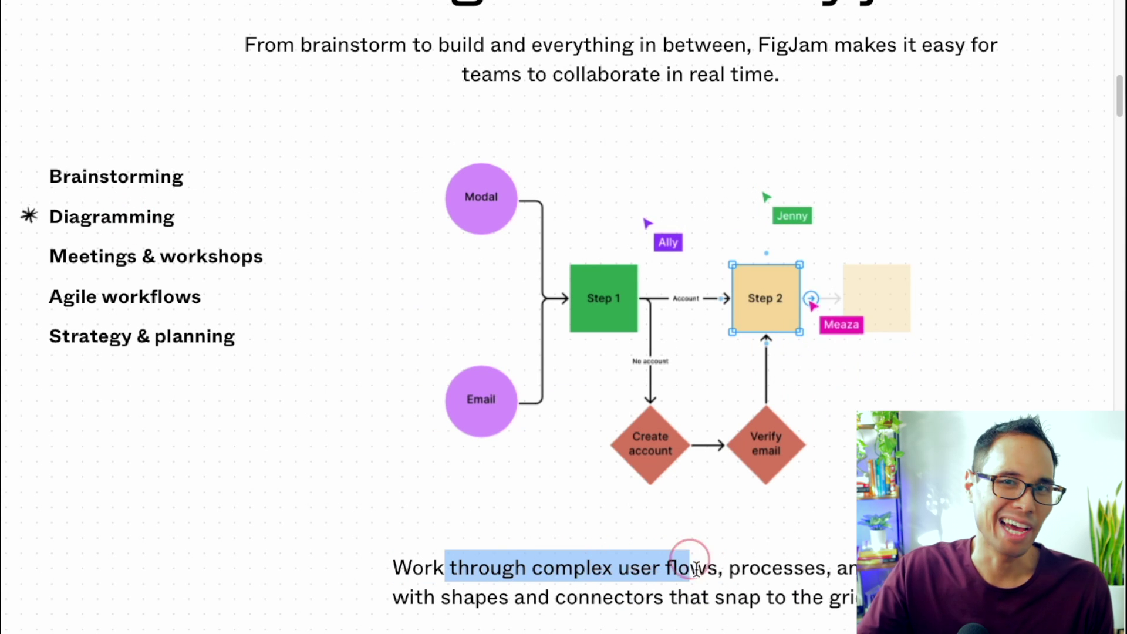
left_click_drag(686, 568, 771, 573)
left_click(780, 594)
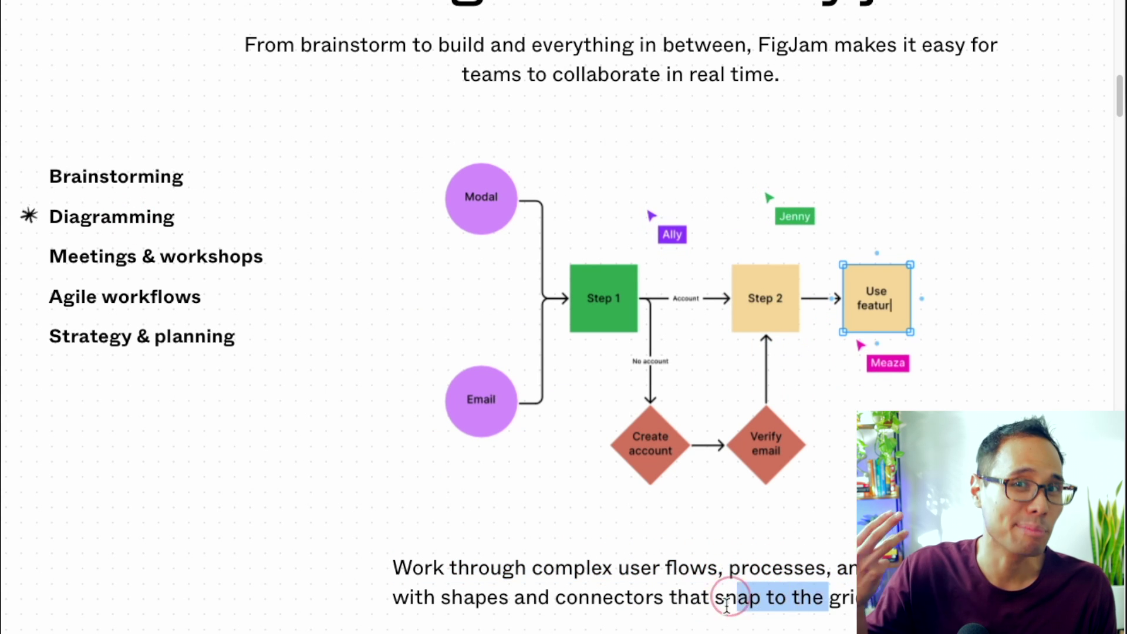
Switch the showcase to the Meetings & workshops example, then to Agile workflows.
left_click(464, 599)
left_click(194, 258)
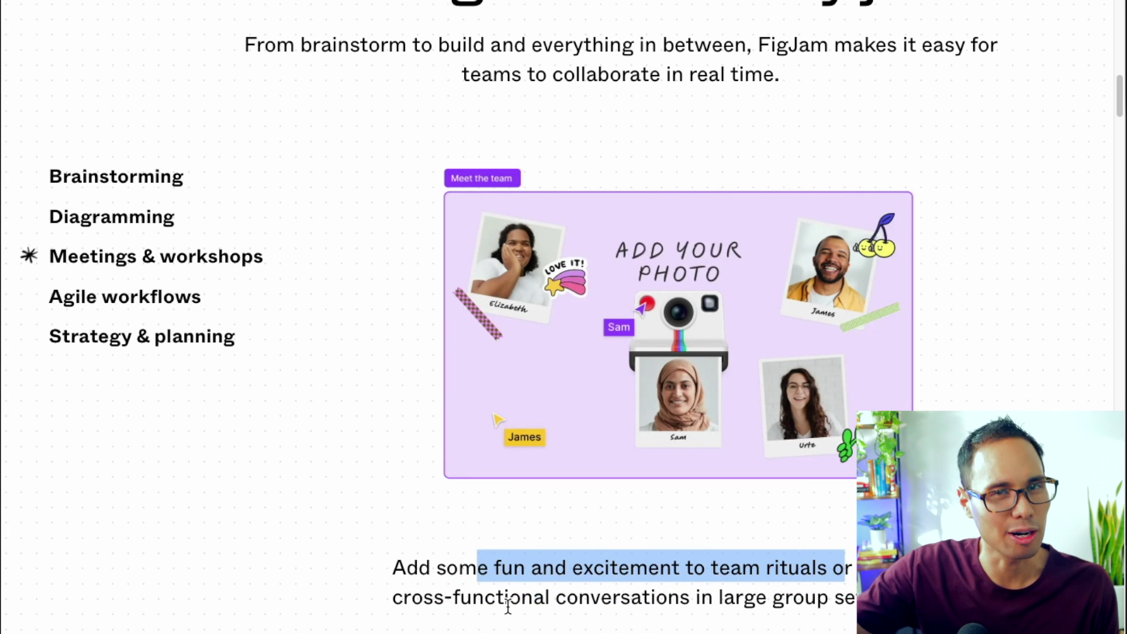
left_click(469, 599)
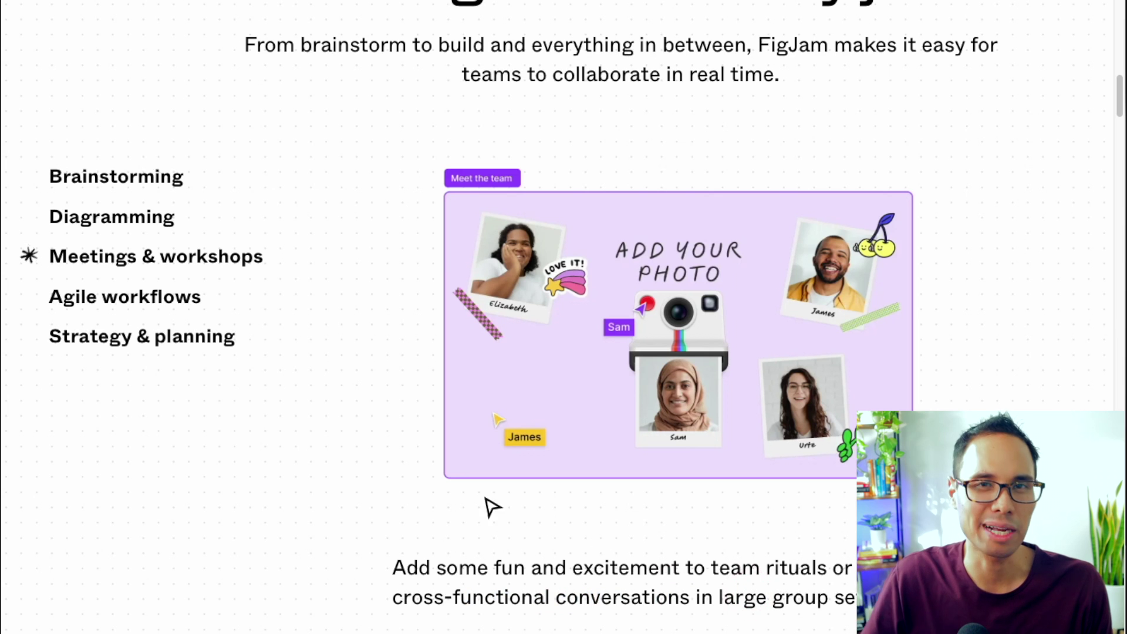
left_click(154, 298)
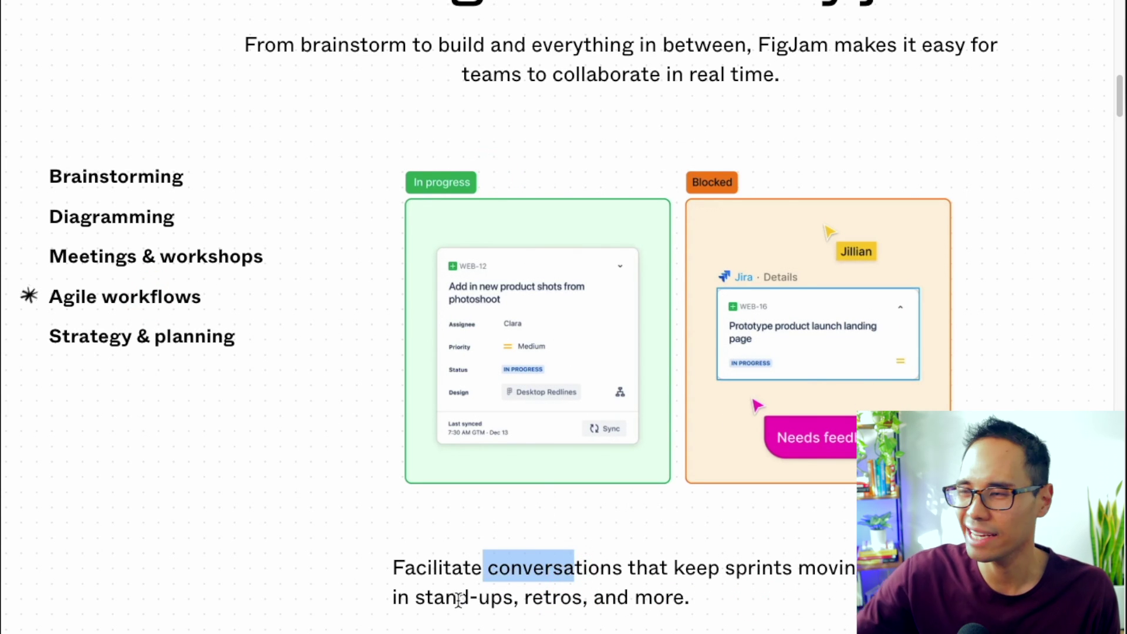
left_click(700, 574)
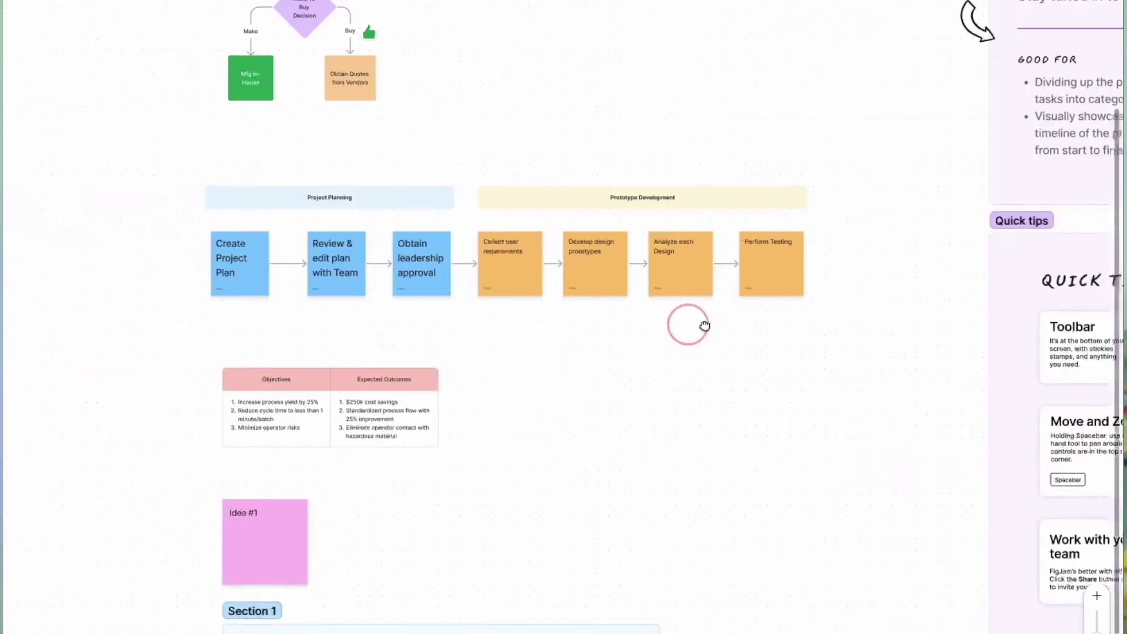
Zoom and pan the board to centre the Project Planning row of blue sticky notes.
scroll(386, 259, "up", 5)
scroll(604, 353, "right", 3)
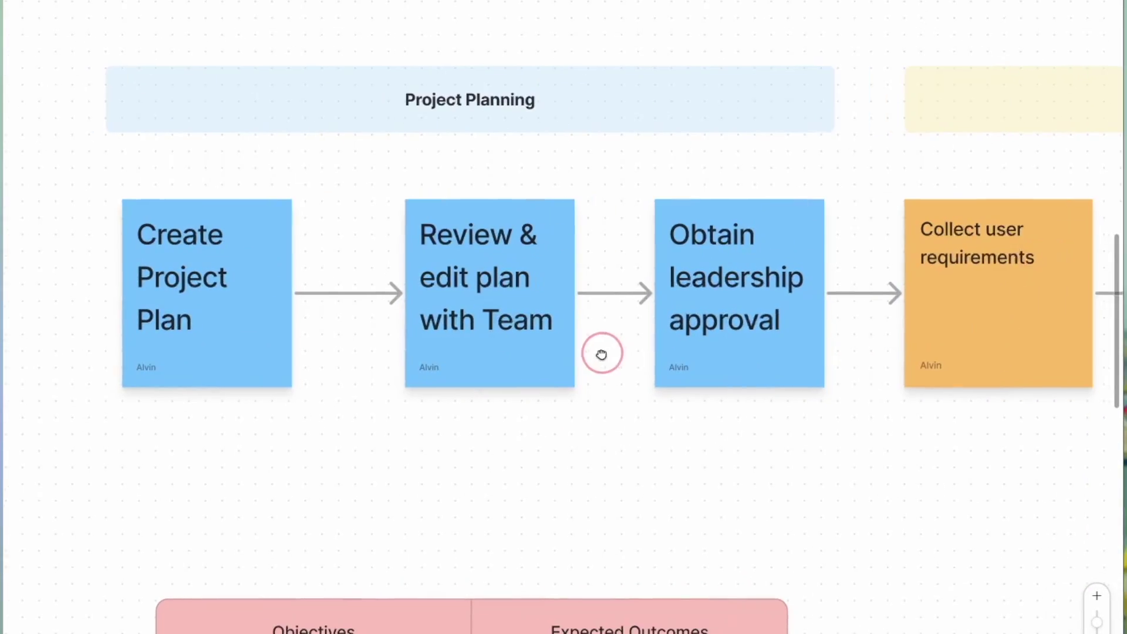
left_click_drag(605, 352, 553, 367)
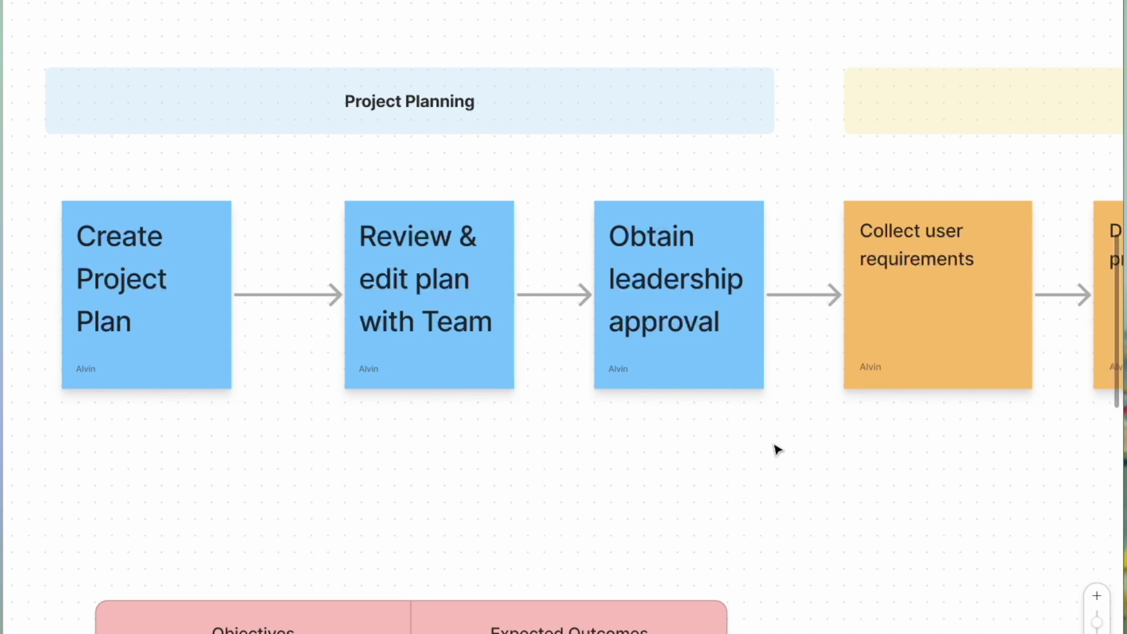
scroll(529, 452, "right", 8)
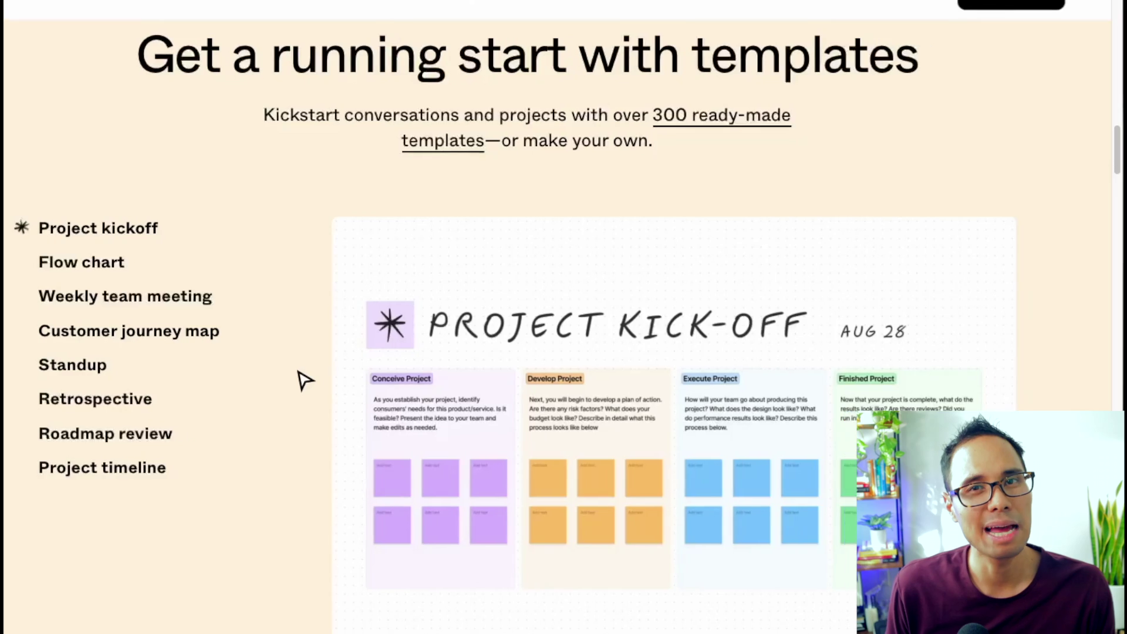
scroll(299, 371, "up", 3)
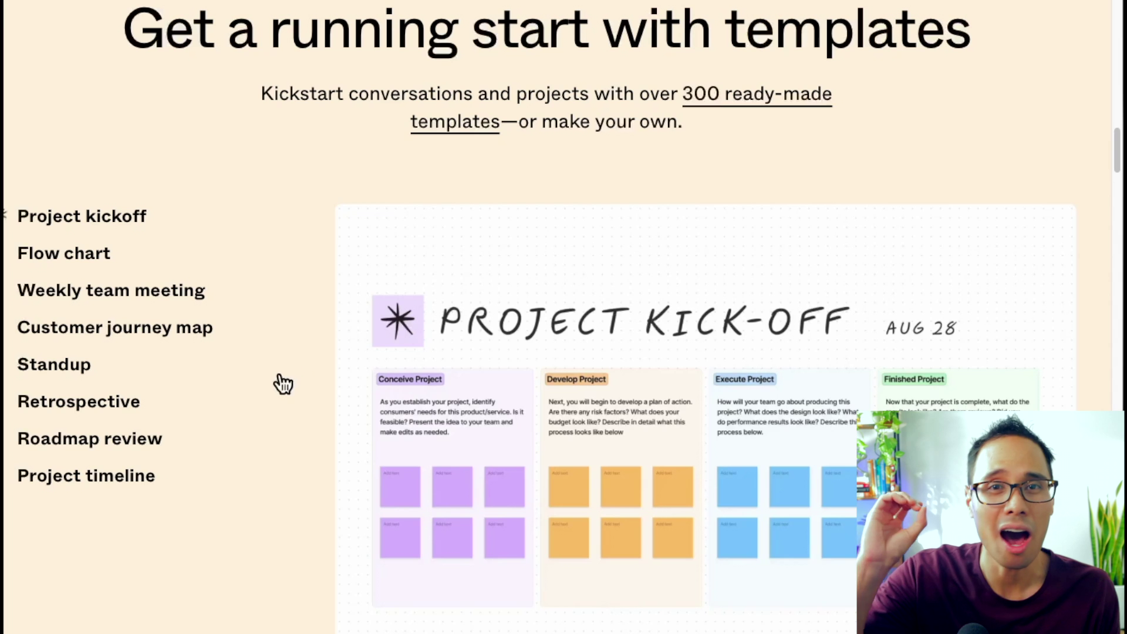
Preview the Flow chart, Weekly team meeting and Customer journey map templates.
scroll(272, 369, "left", 2)
left_click(108, 258)
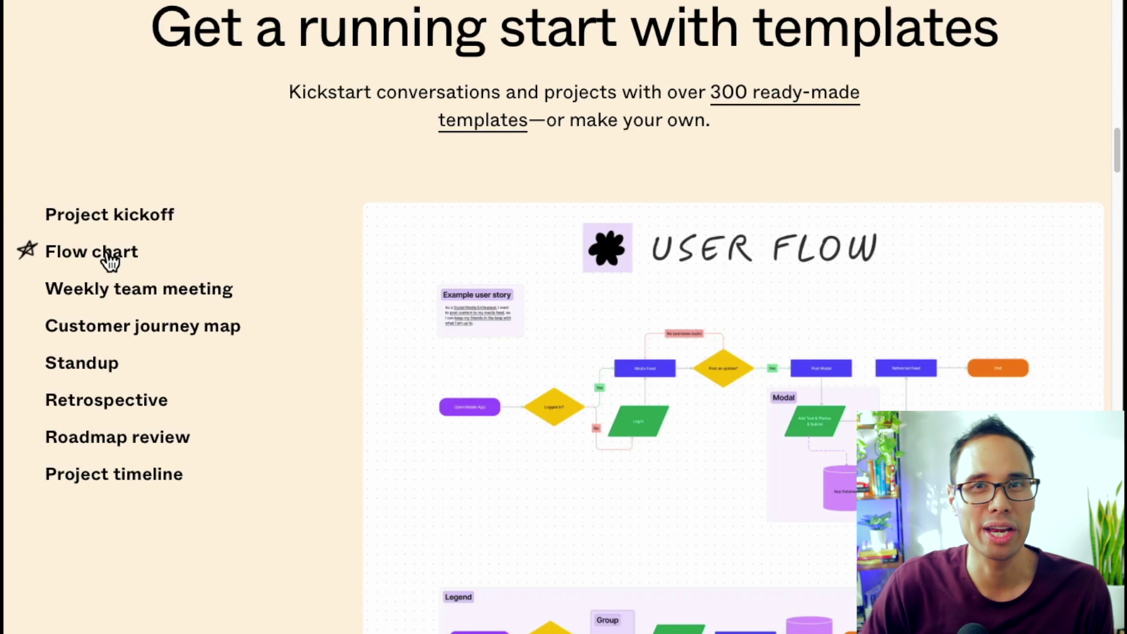
left_click(134, 300)
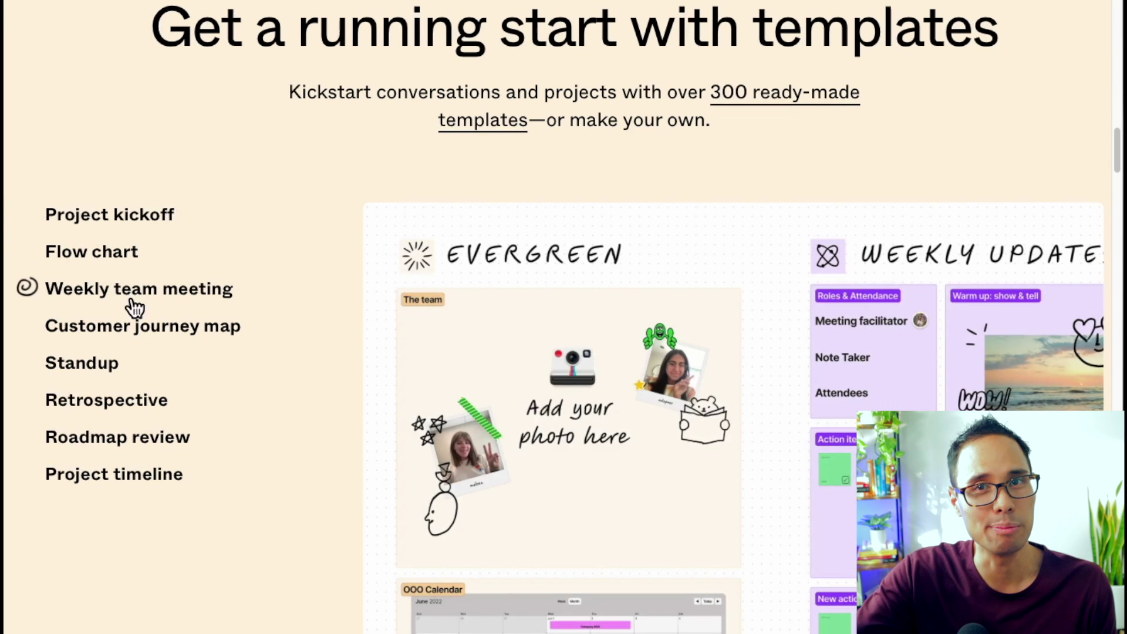
left_click(172, 336)
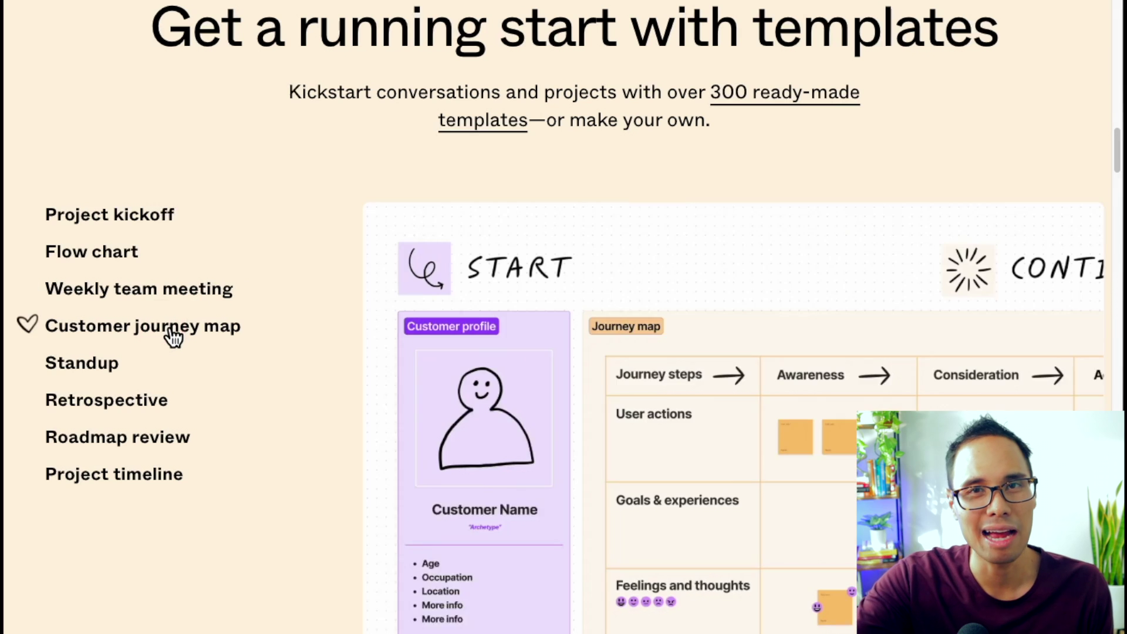
Preview the Standup, Retrospective and Roadmap review templates.
scroll(172, 336, "down", 1)
scroll(171, 336, "right", 3)
scroll(173, 338, "left", 3)
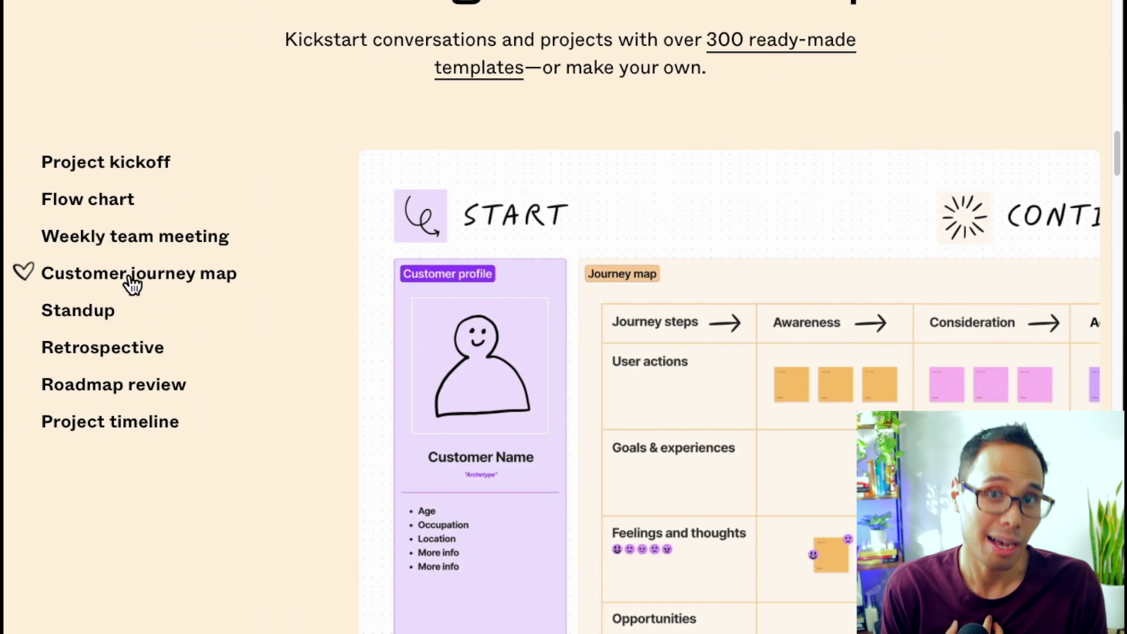
left_click(85, 311)
left_click(94, 349)
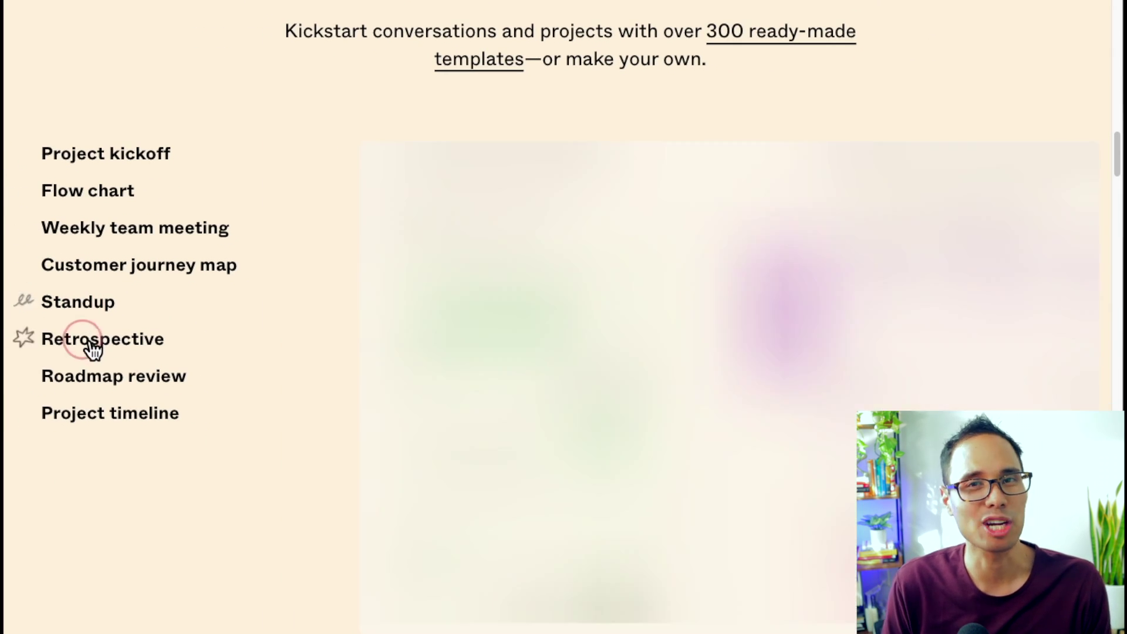
left_click(89, 377)
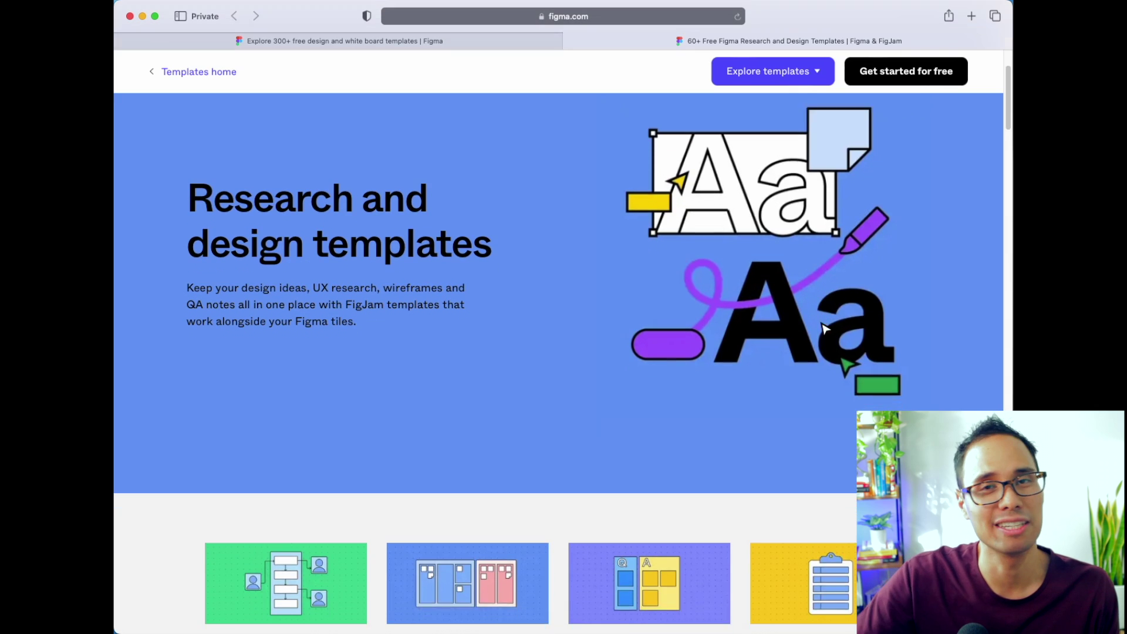
scroll(825, 326, "down", 5)
scroll(825, 329, "down", 5)
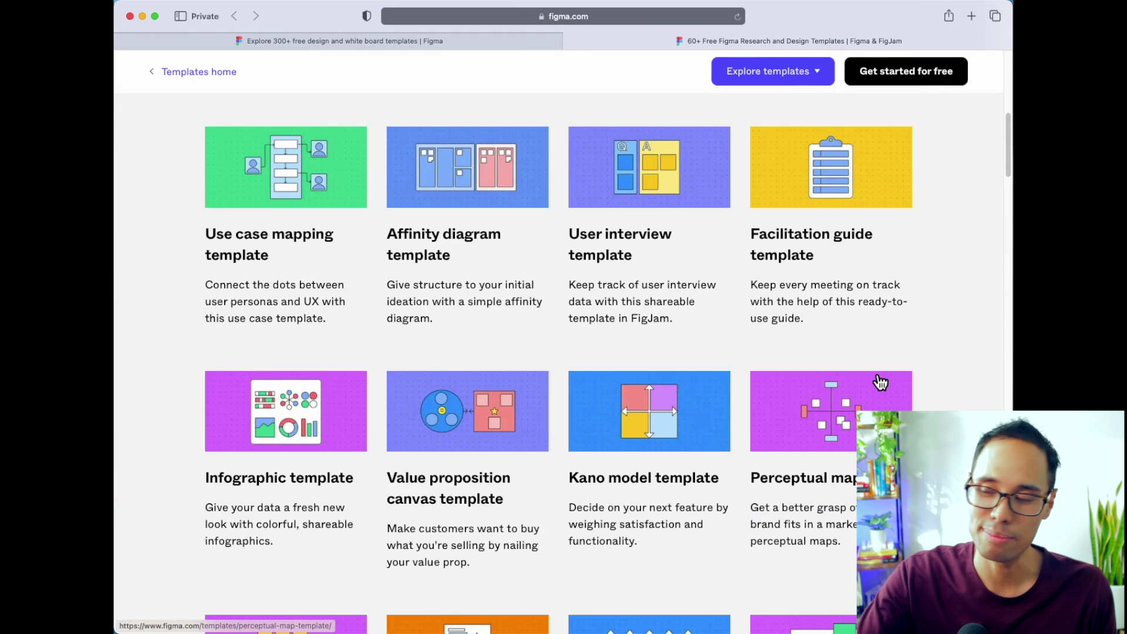
scroll(881, 382, "down", 3)
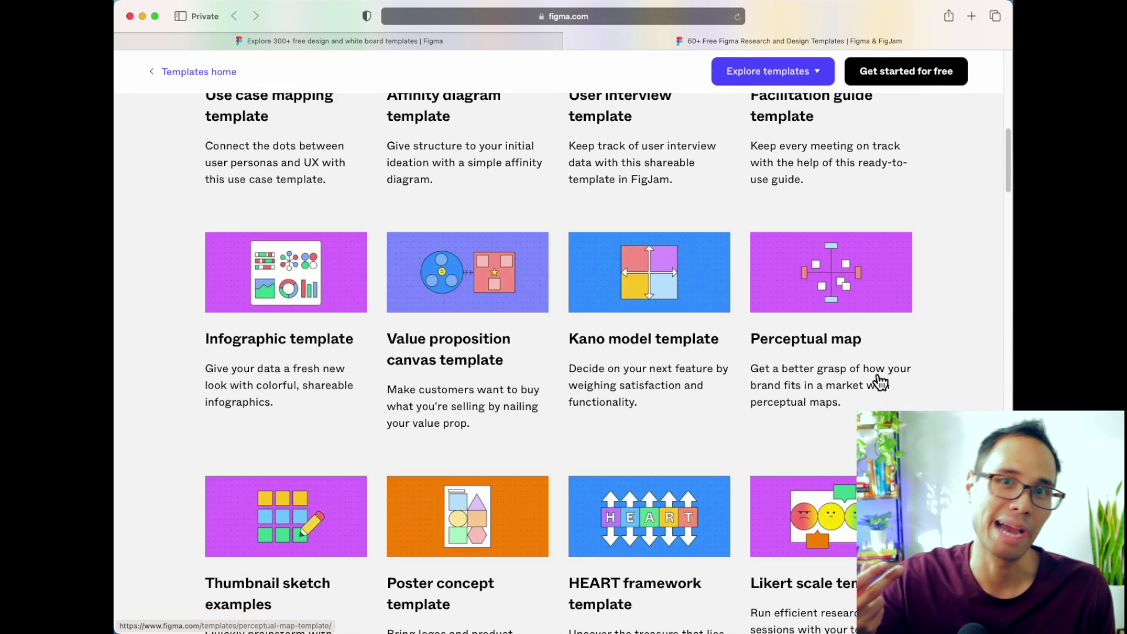
scroll(881, 382, "down", 15)
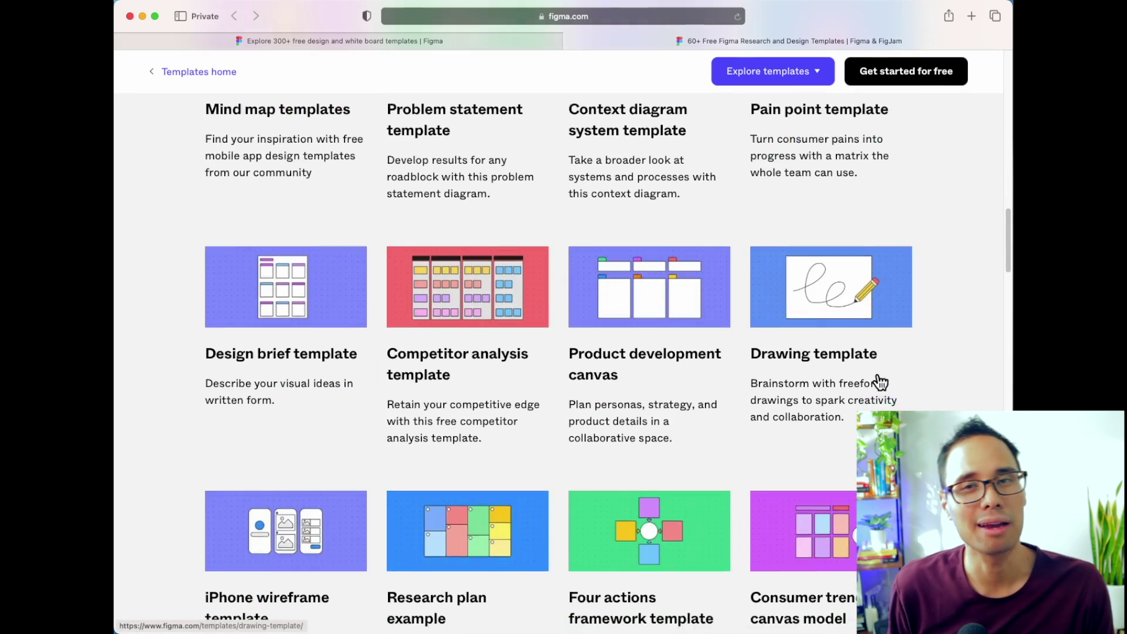
scroll(881, 382, "down", 2)
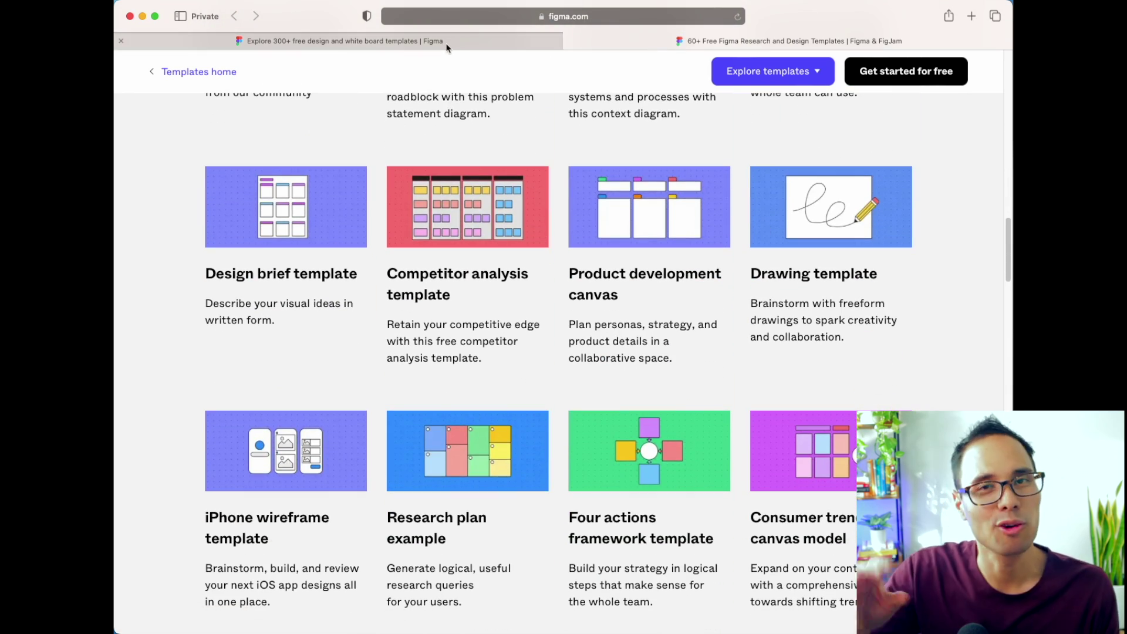
left_click(447, 43)
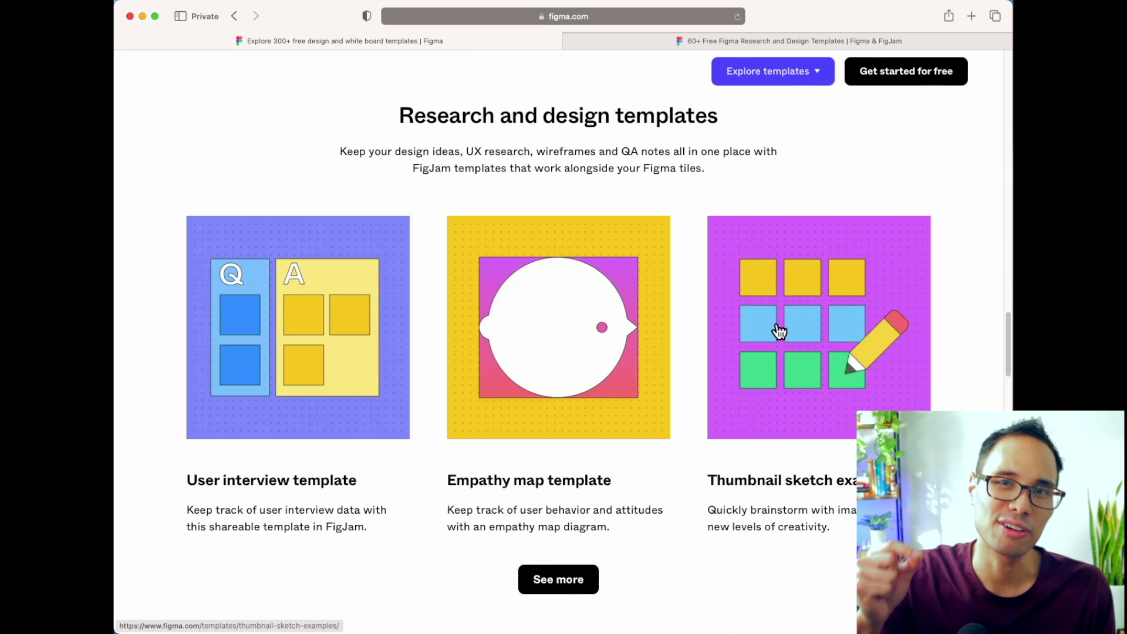
scroll(779, 331, "down", 10)
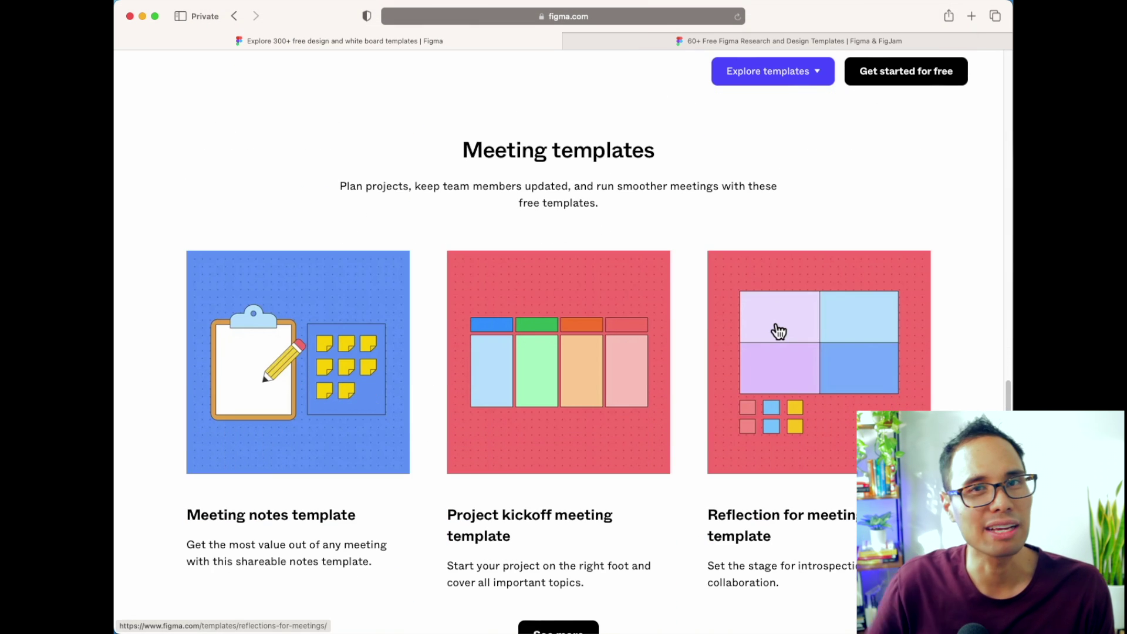
scroll(780, 332, "down", 2)
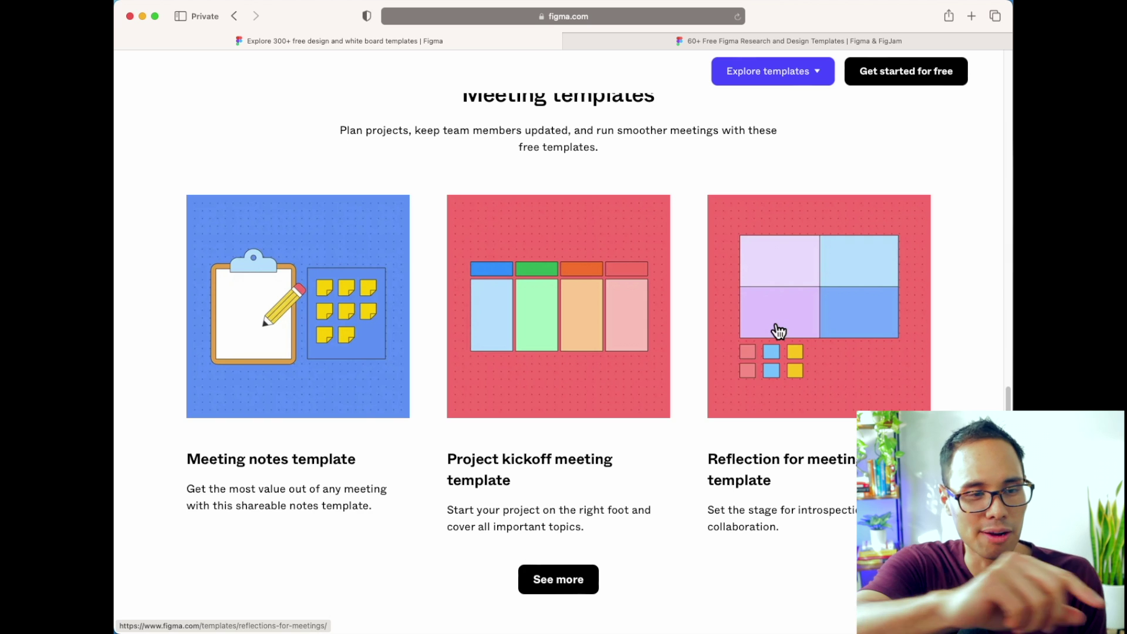
scroll(779, 332, "down", 1)
left_click(558, 547)
scroll(561, 429, "down", 4)
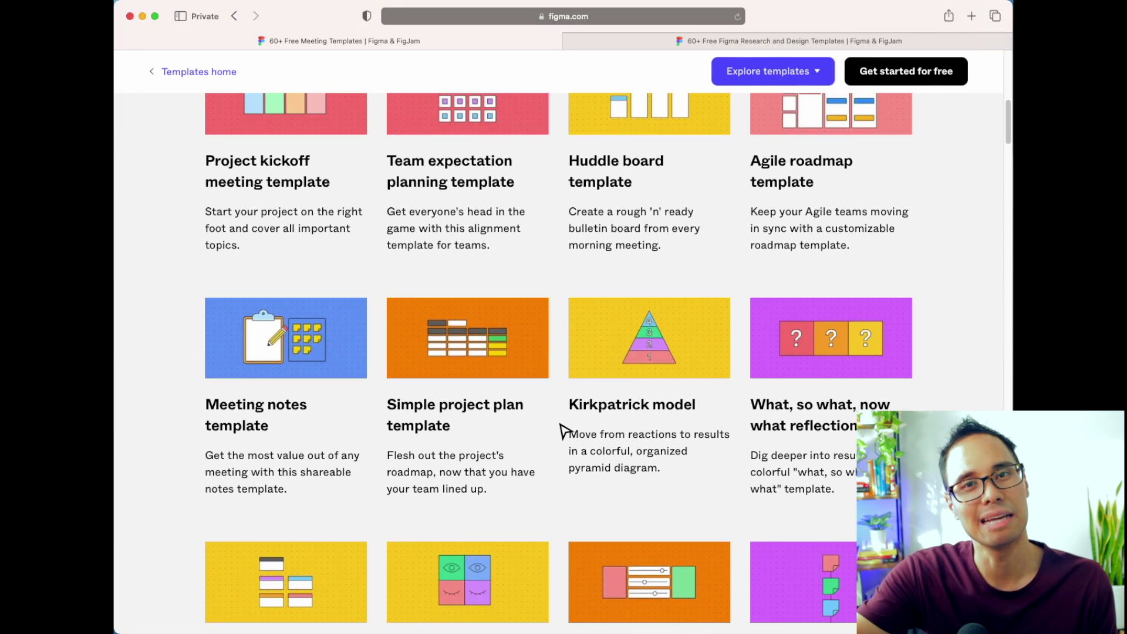
scroll(561, 429, "down", 3)
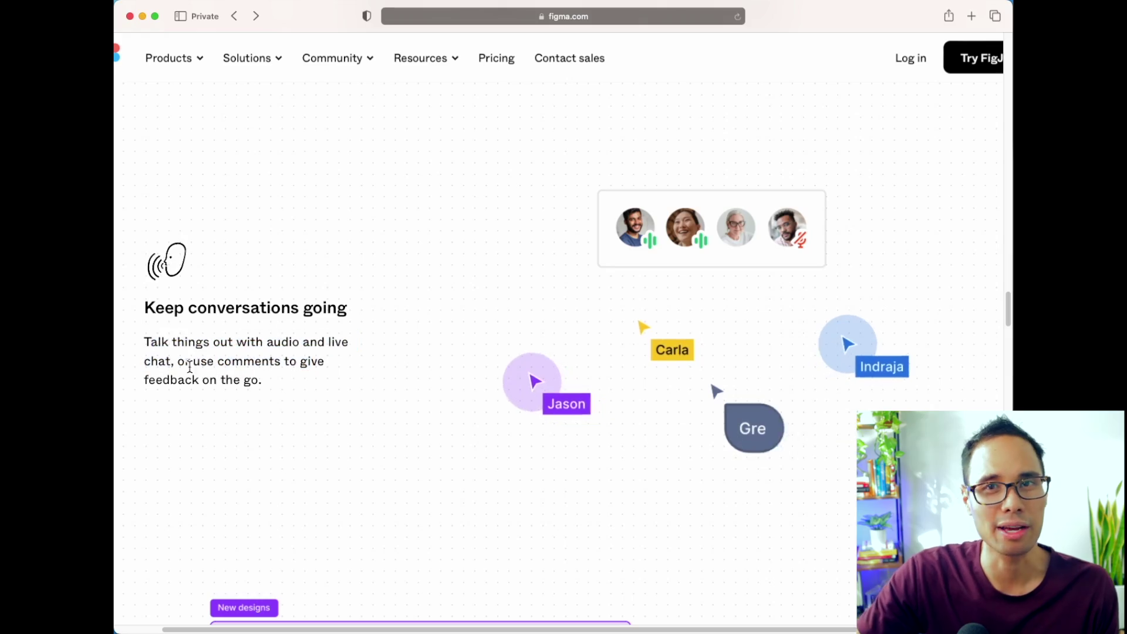
left_click_drag(190, 367, 276, 378)
left_click(236, 380)
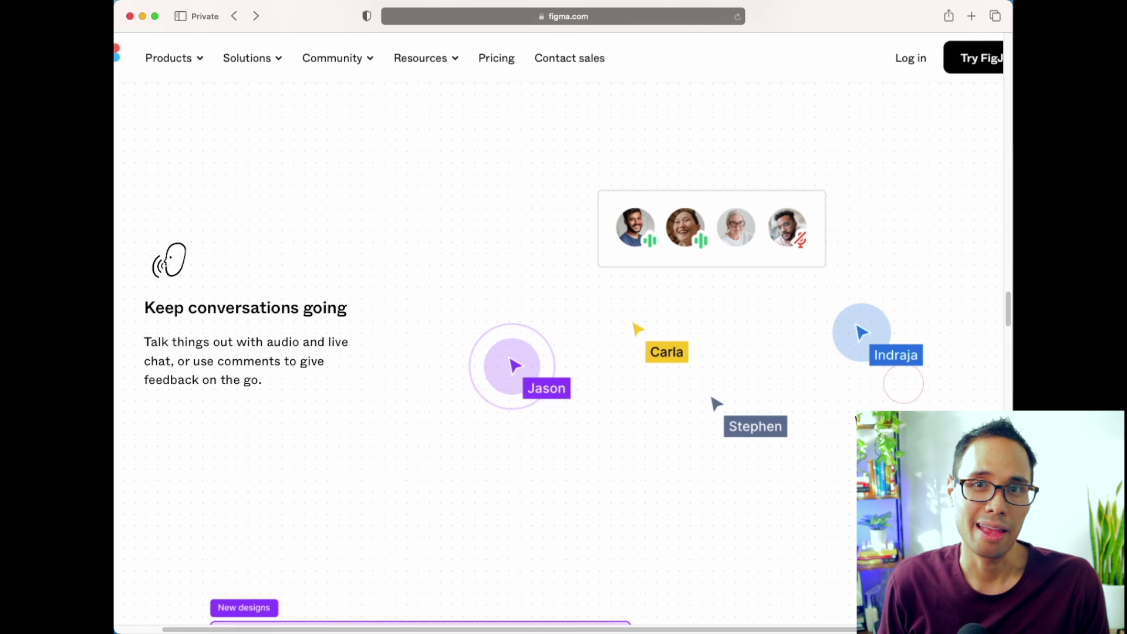
scroll(751, 470, "down", 5)
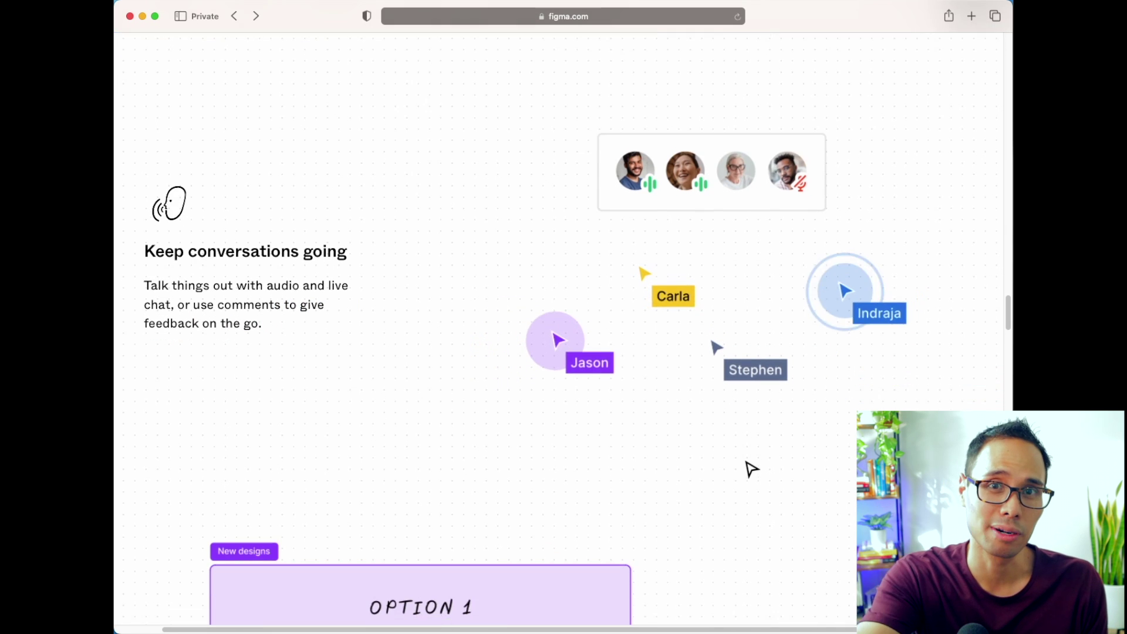
scroll(751, 470, "down", 2)
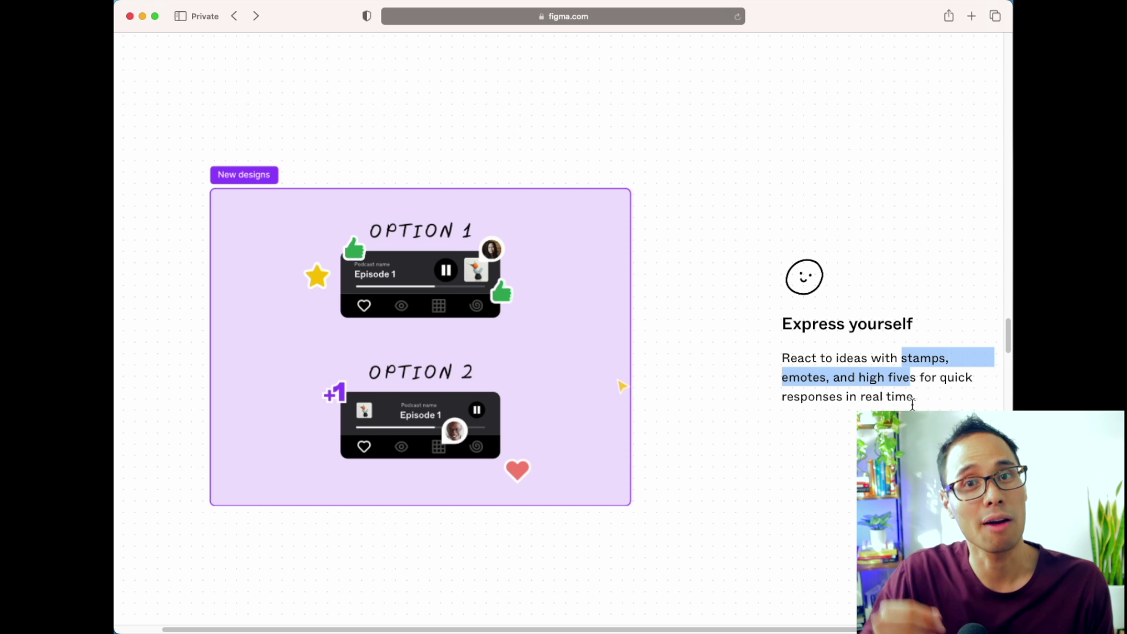
scroll(791, 422, "down", 7)
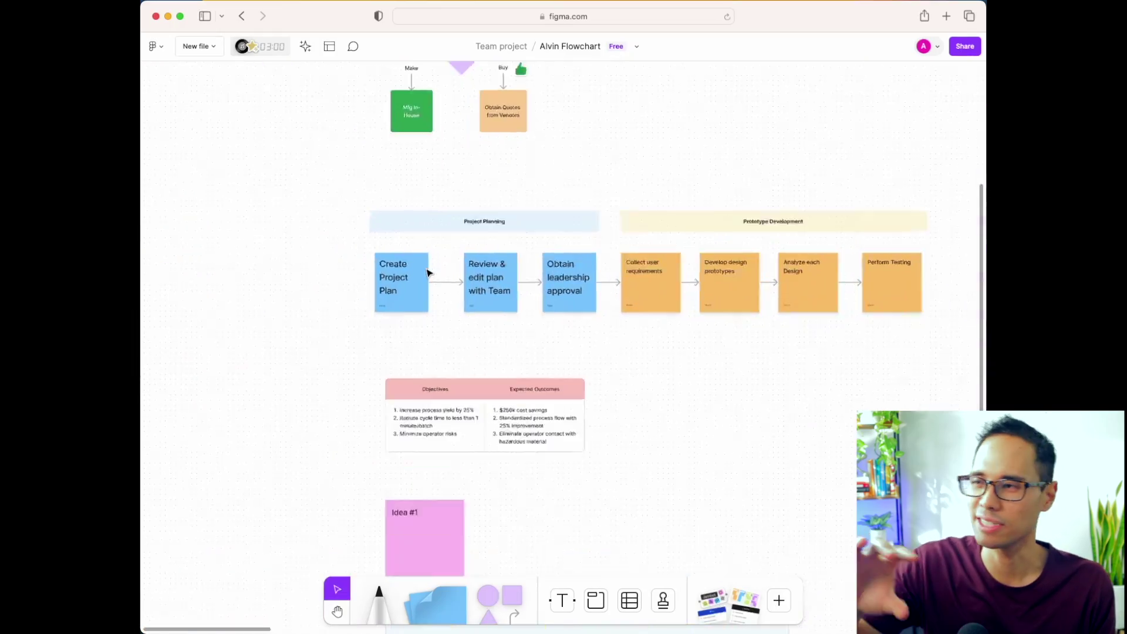
scroll(427, 272, "up", 5)
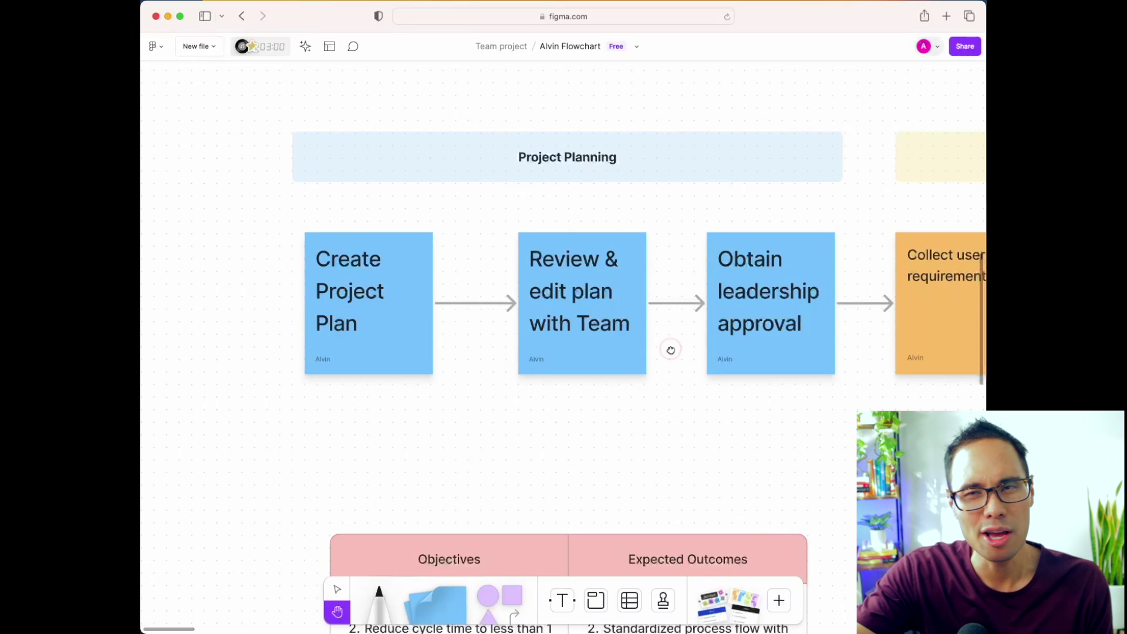
scroll(670, 347, "right", 3)
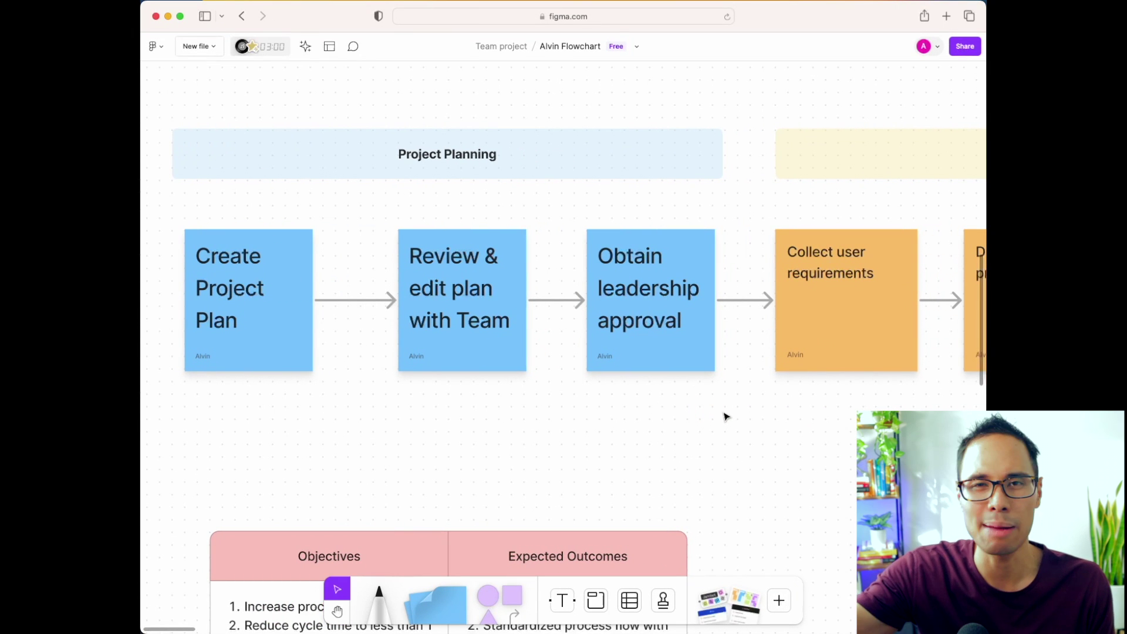
left_click_drag(726, 417, 694, 449)
scroll(697, 448, "left", 4)
scroll(584, 453, "down", 5)
left_click_drag(806, 426, 797, 380)
scroll(794, 393, "up", 4)
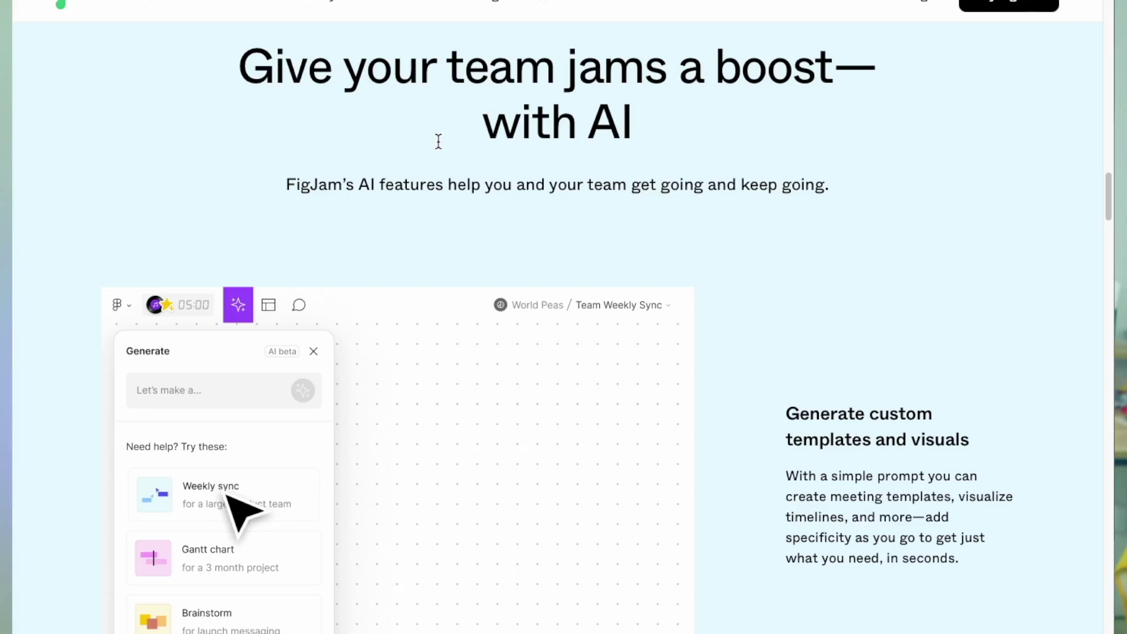
left_click_drag(438, 141, 642, 139)
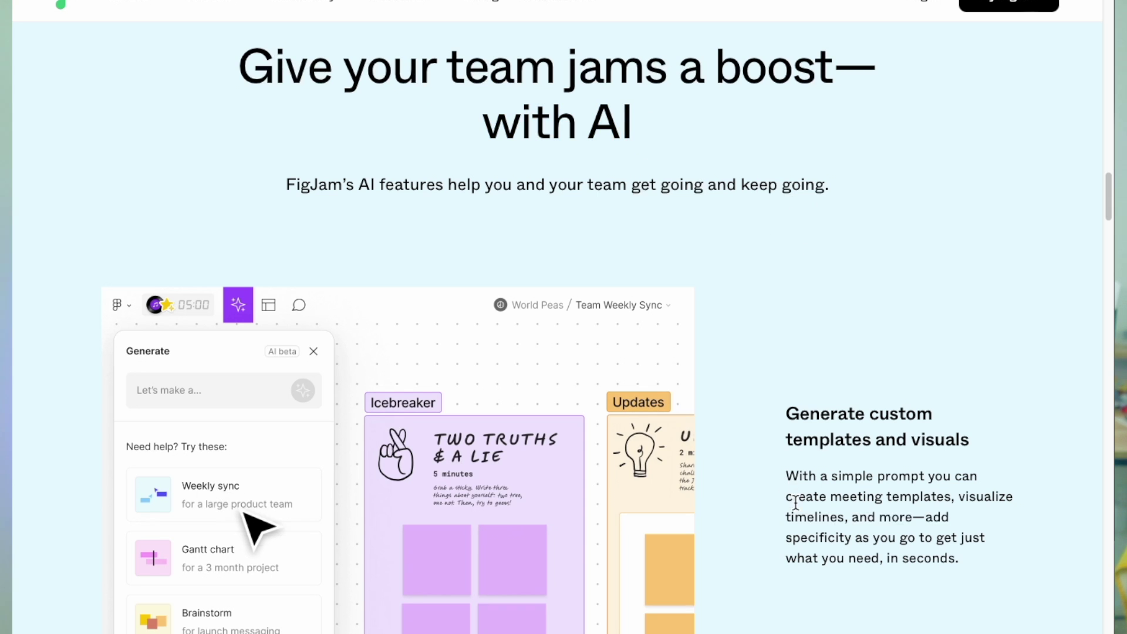
scroll(796, 502, "down", 1)
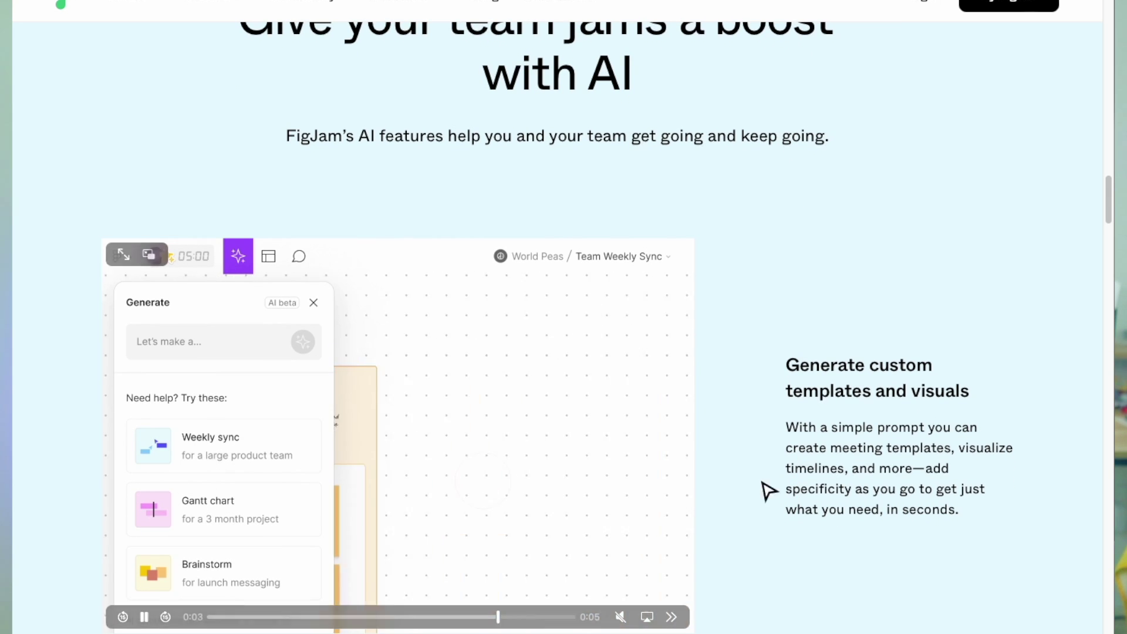
scroll(835, 526, "down", 8)
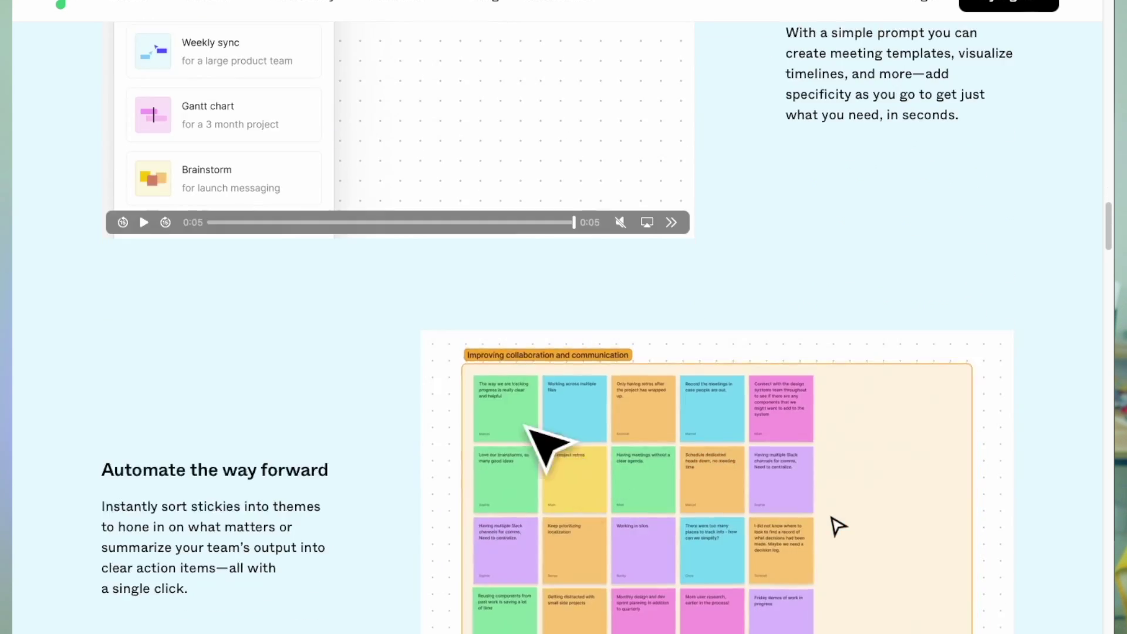
scroll(839, 526, "down", 3)
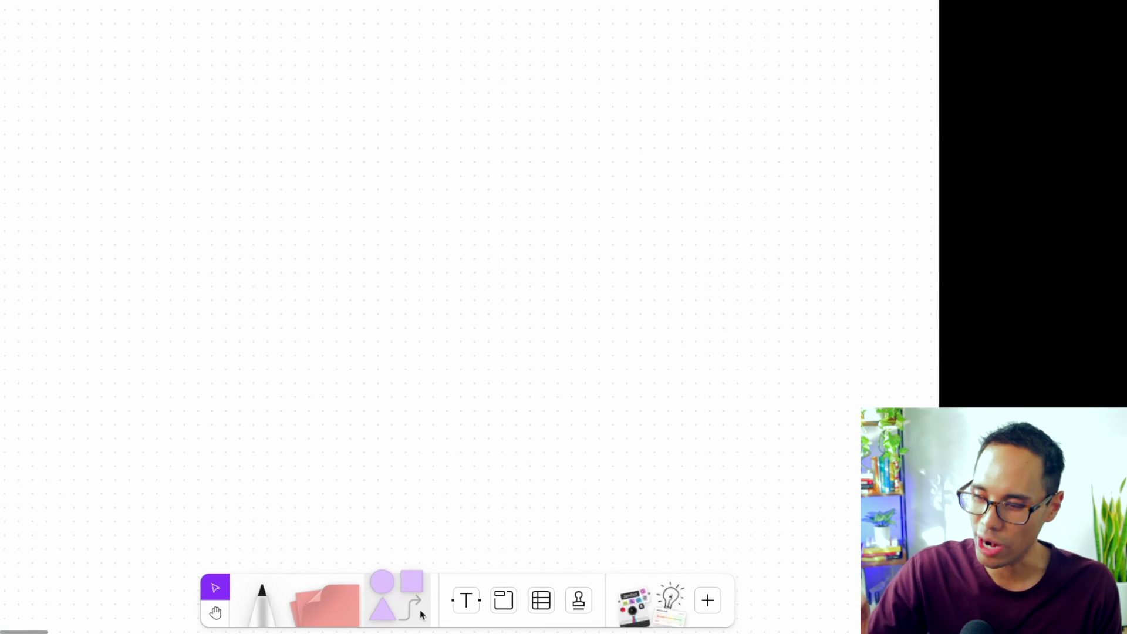
Insert a Jambot widget on the board and place a new sticky note to its left.
left_click(646, 597)
left_click(188, 225)
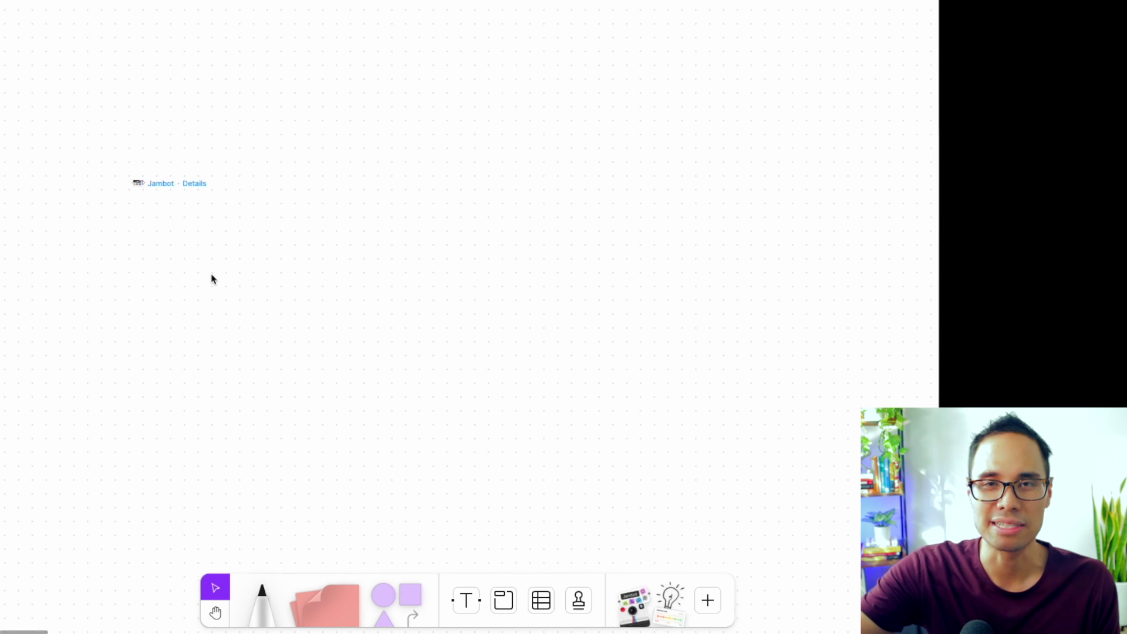
key("space")
left_click_drag(490, 434, 703, 315)
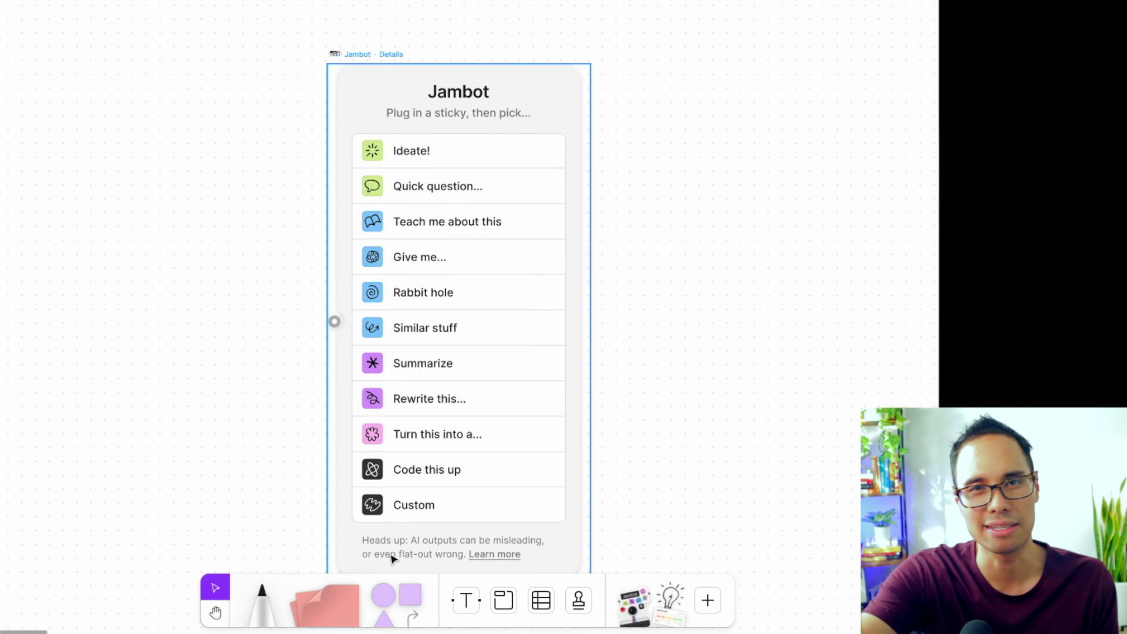
left_click_drag(330, 596, 127, 221)
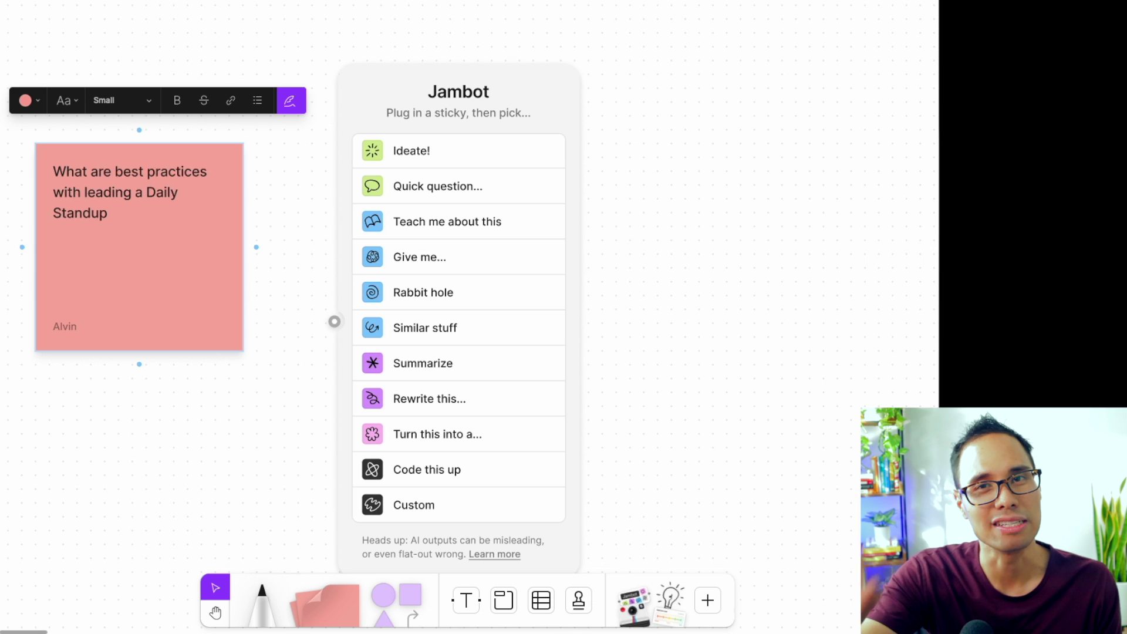
Connect the Daily Standup sticky to Jambot and run Ideate! to generate idea stickies.
left_click_drag(256, 247, 327, 228)
left_click_drag(334, 325, 335, 322)
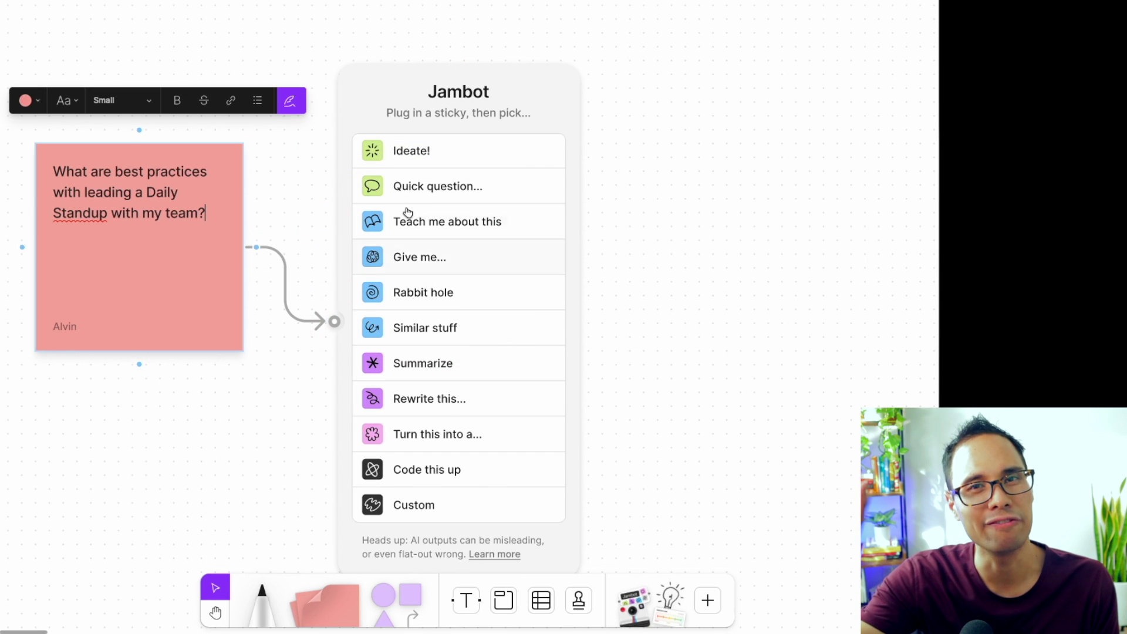
left_click(382, 155)
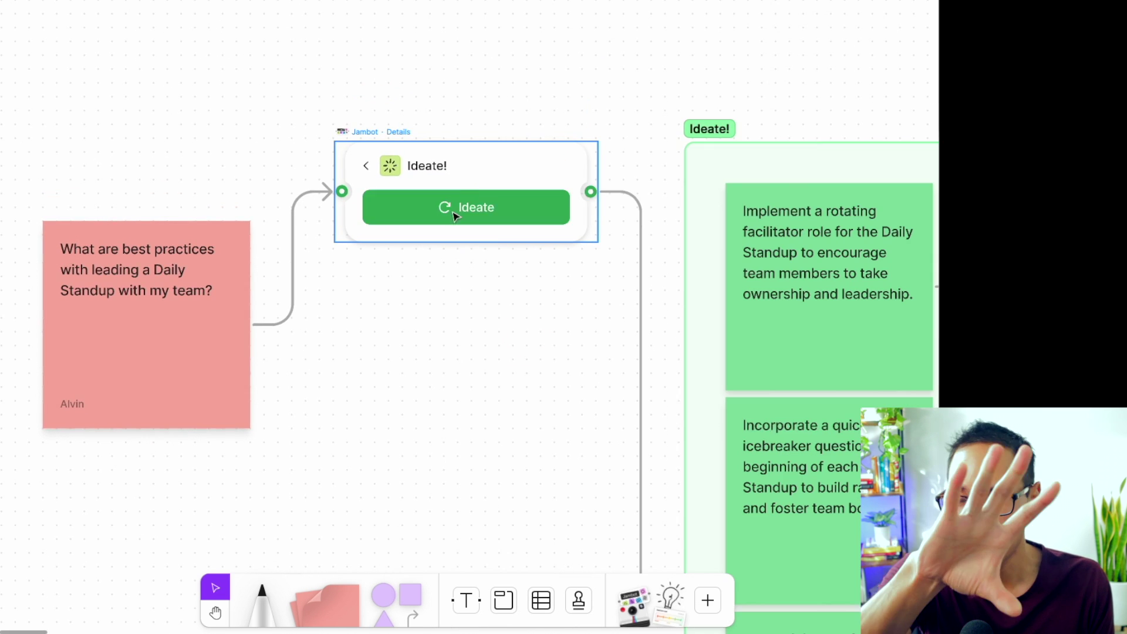
left_click_drag(525, 471, 144, 432)
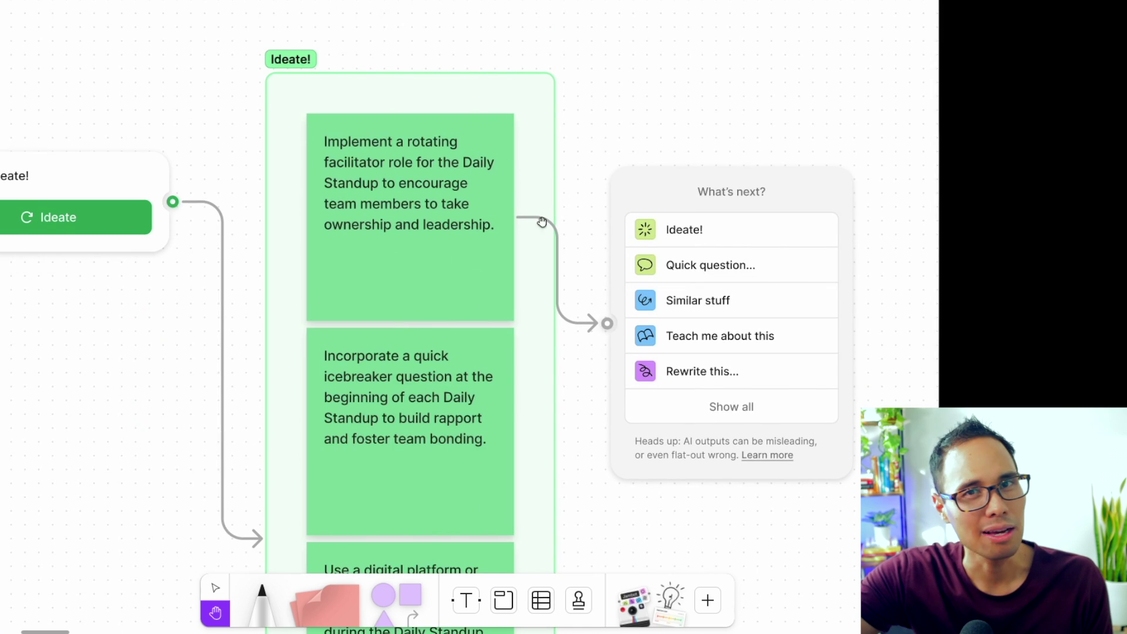
left_click_drag(636, 523, 448, 388)
key("v")
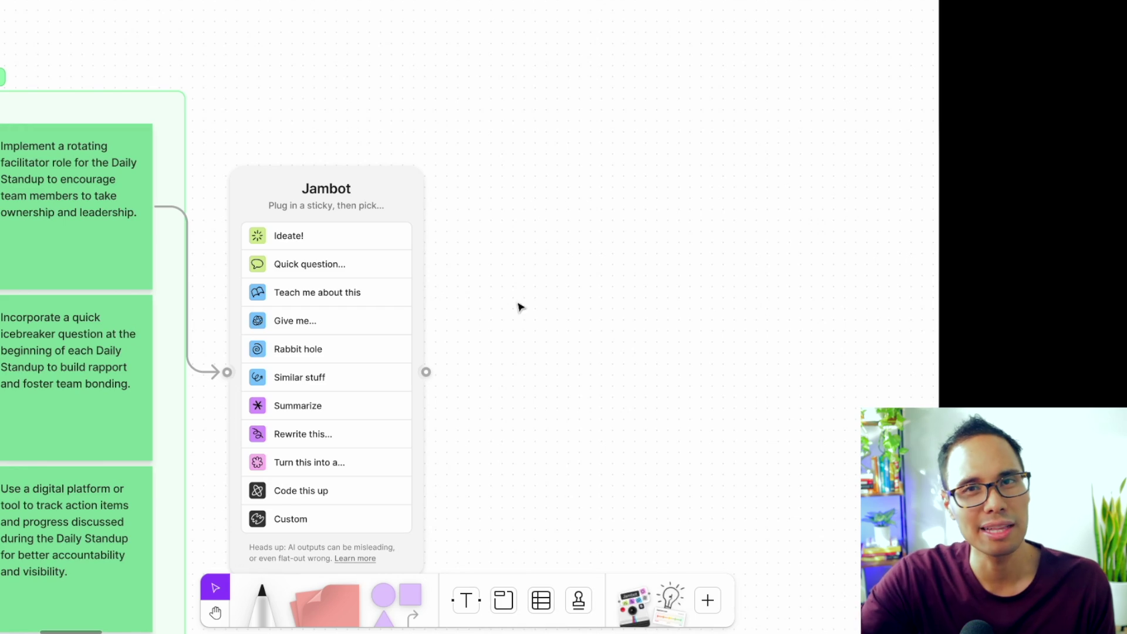
Run Jambot's Rabbit hole on the 'Rotating facilitator role in Daily Standup' idea.
scroll(455, 337, "left", 5)
scroll(466, 234, "up", 2)
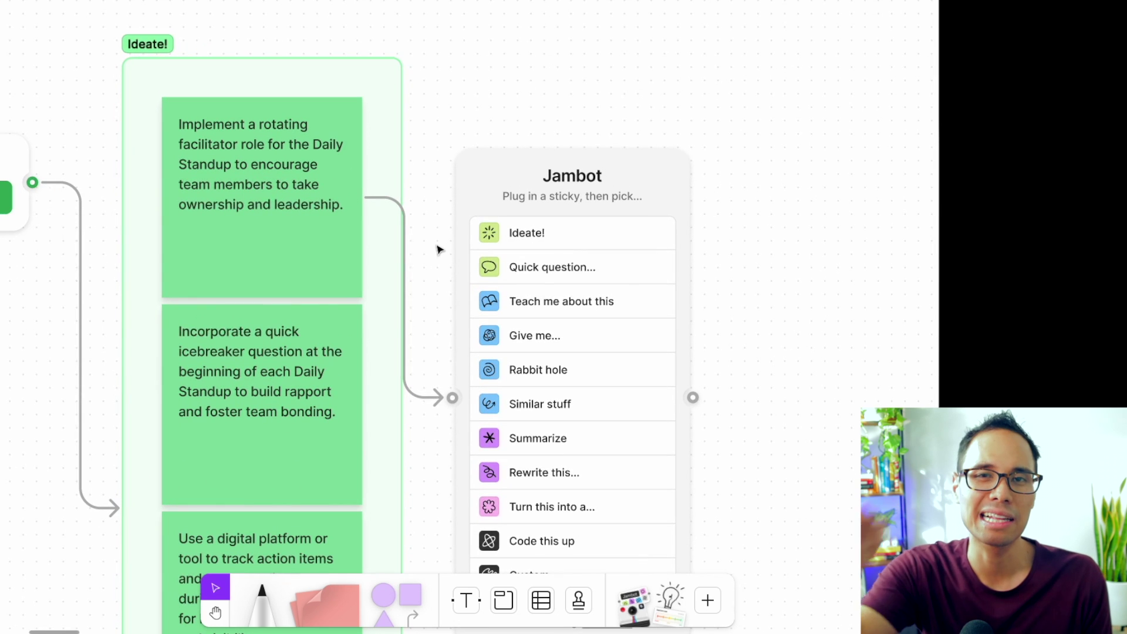
left_click(498, 371)
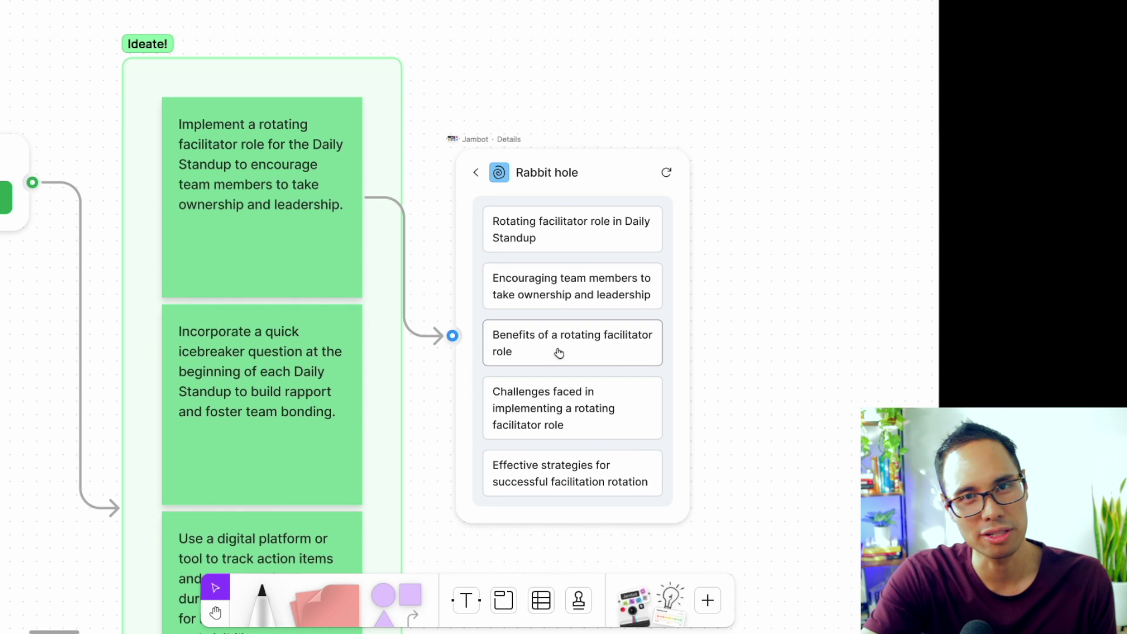
left_click(563, 243)
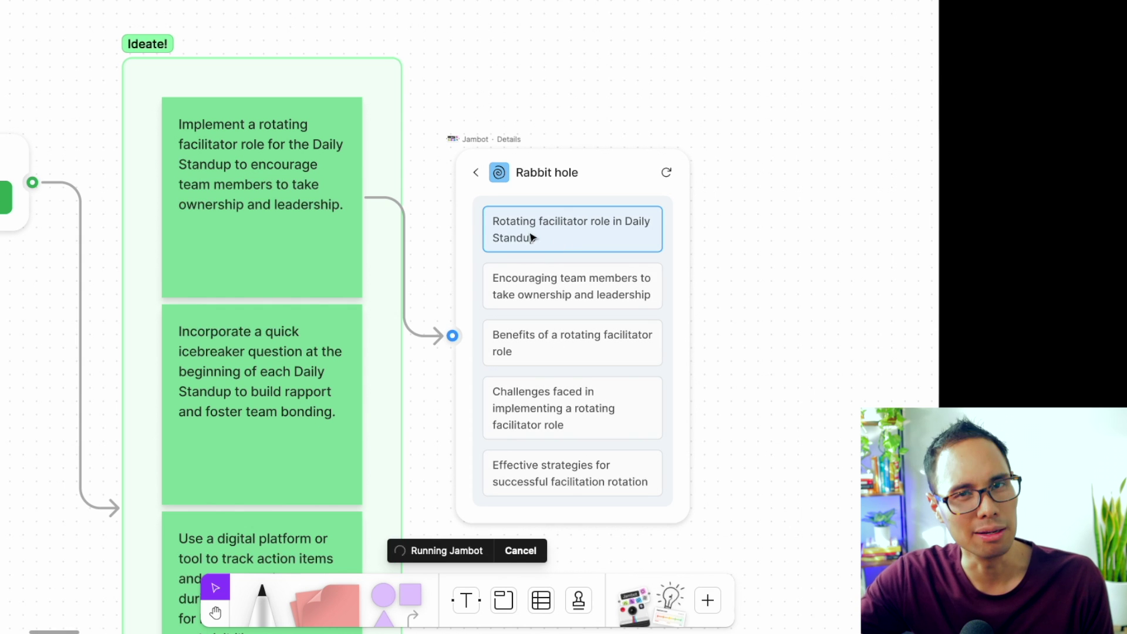
key("h")
left_click_drag(1116, 487, 564, 478)
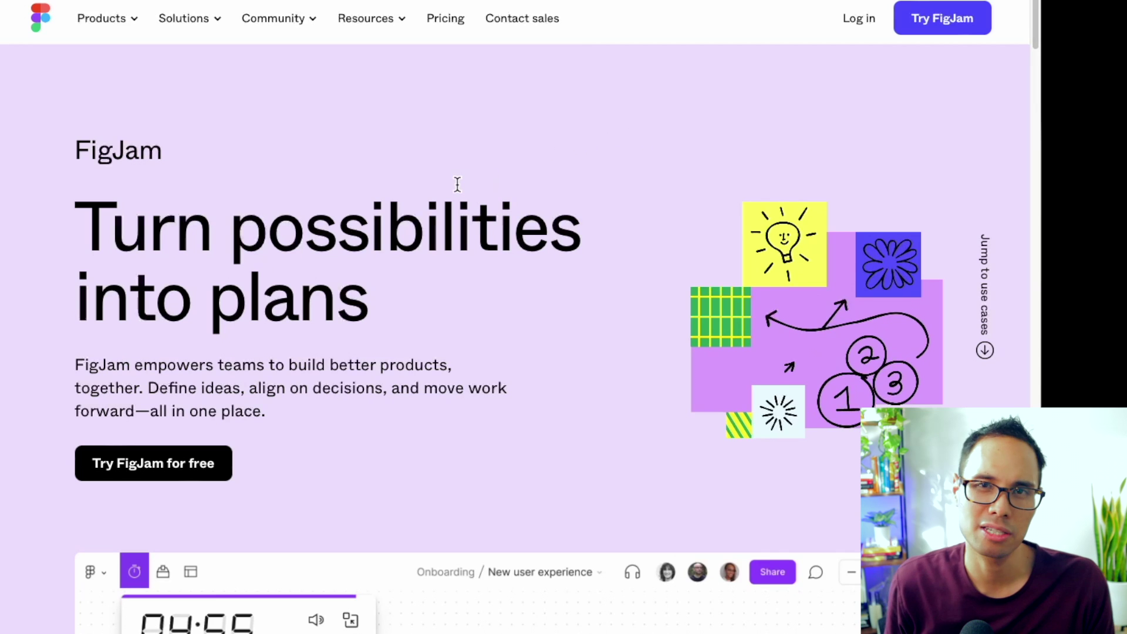
Open the 'Try FigJam for free' sign-up form and focus its Email field.
left_click_drag(77, 154, 162, 154)
left_click(555, 331)
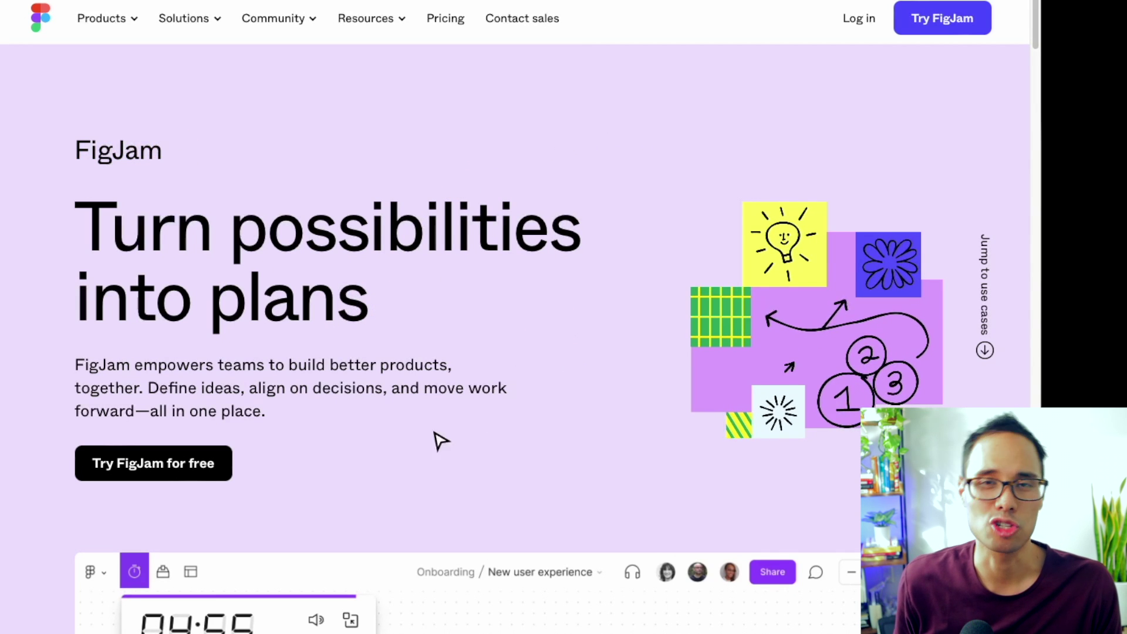
left_click(172, 472)
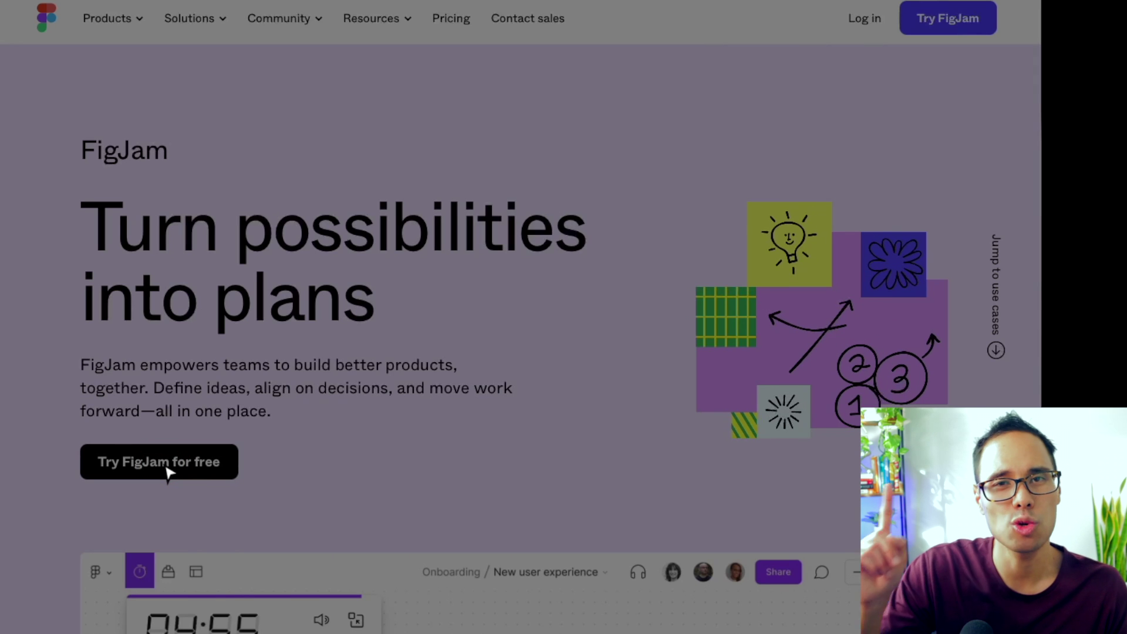
left_click(468, 180)
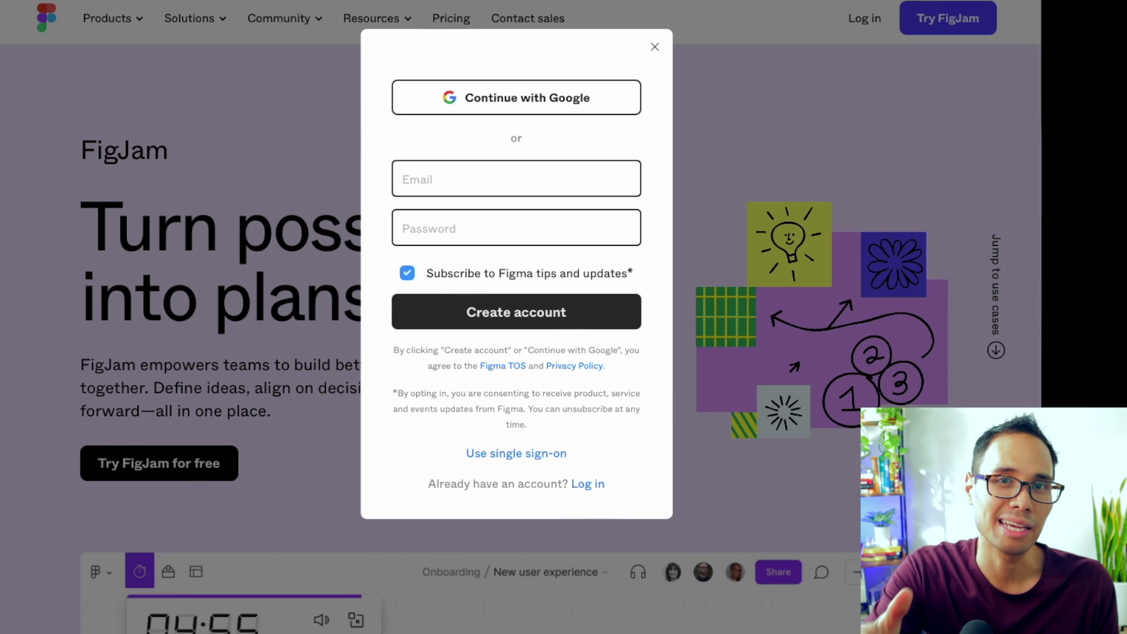
Enter the account email and password, untick Figma tips and updates, and create the account.
left_click(567, 179)
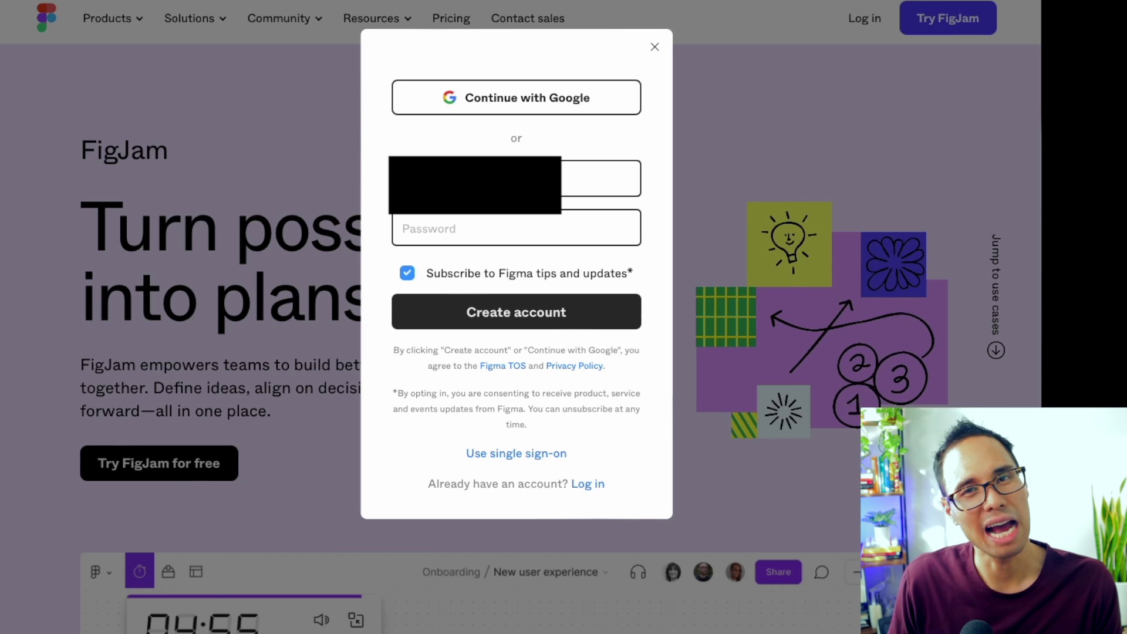
left_click(486, 231)
left_click(458, 261)
left_click(408, 273)
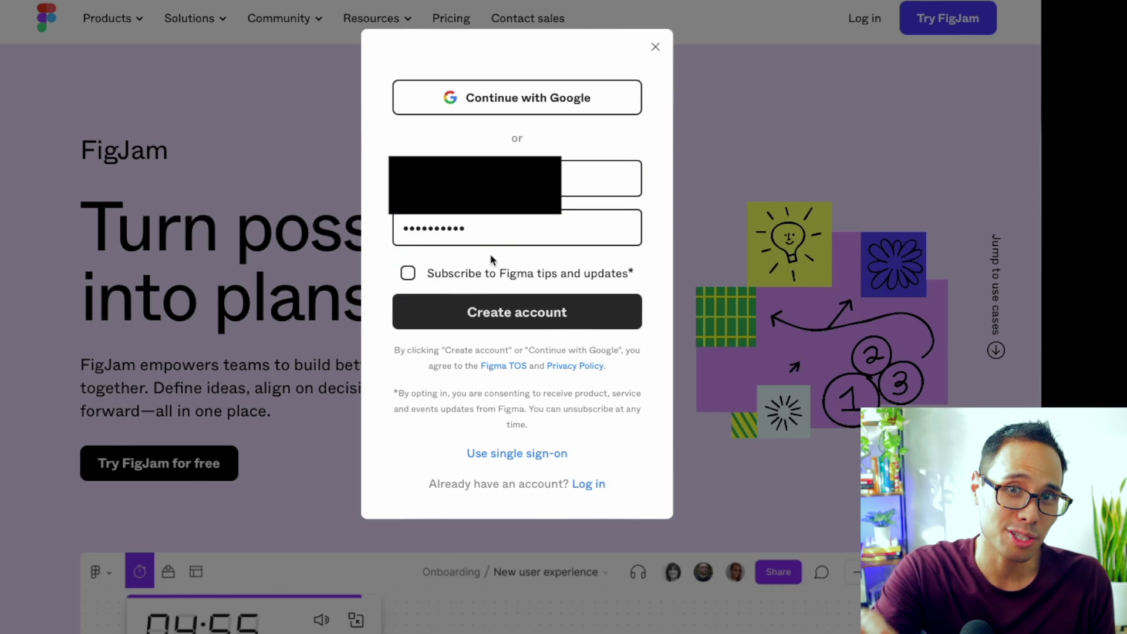
left_click(528, 316)
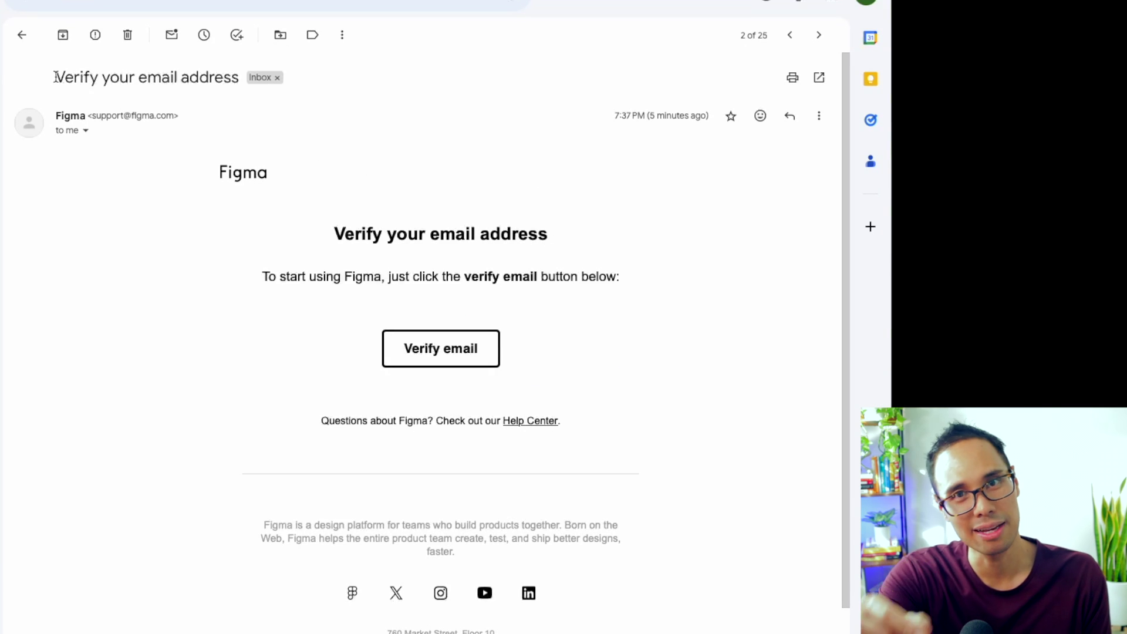
Verify the email address from Figma's verification message in Gmail.
left_click_drag(54, 77, 239, 80)
left_click(589, 276)
left_click_drag(255, 282, 617, 301)
left_click(617, 304)
left_click(449, 349)
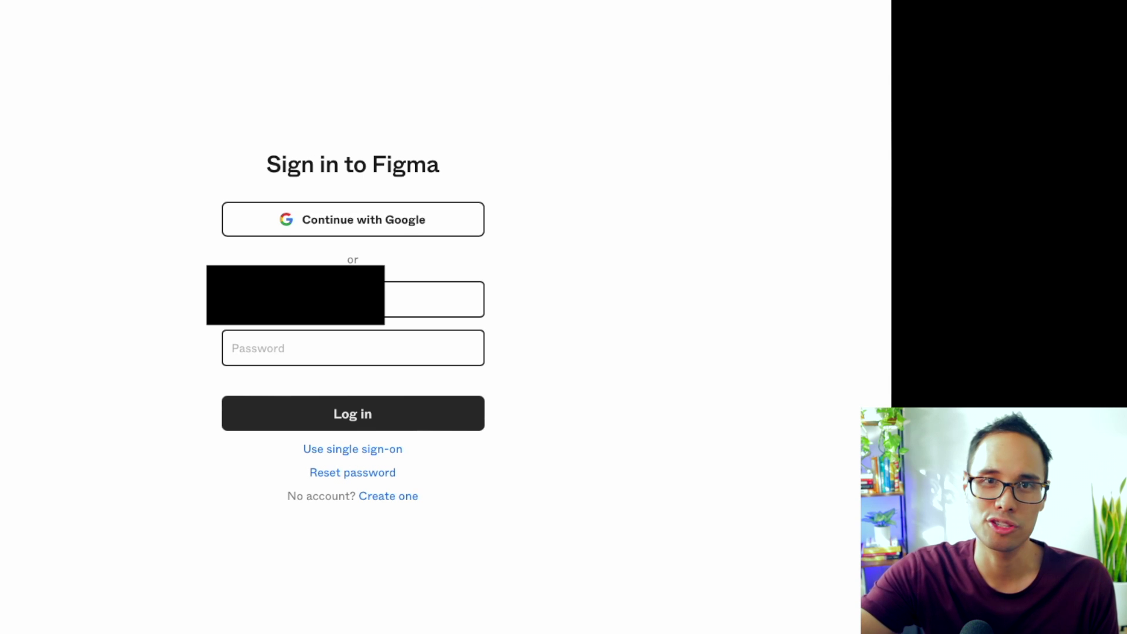
Log in to Figma with the autofilled saved password and decline saving it.
left_click(305, 347)
key("super+v")
left_click(367, 416)
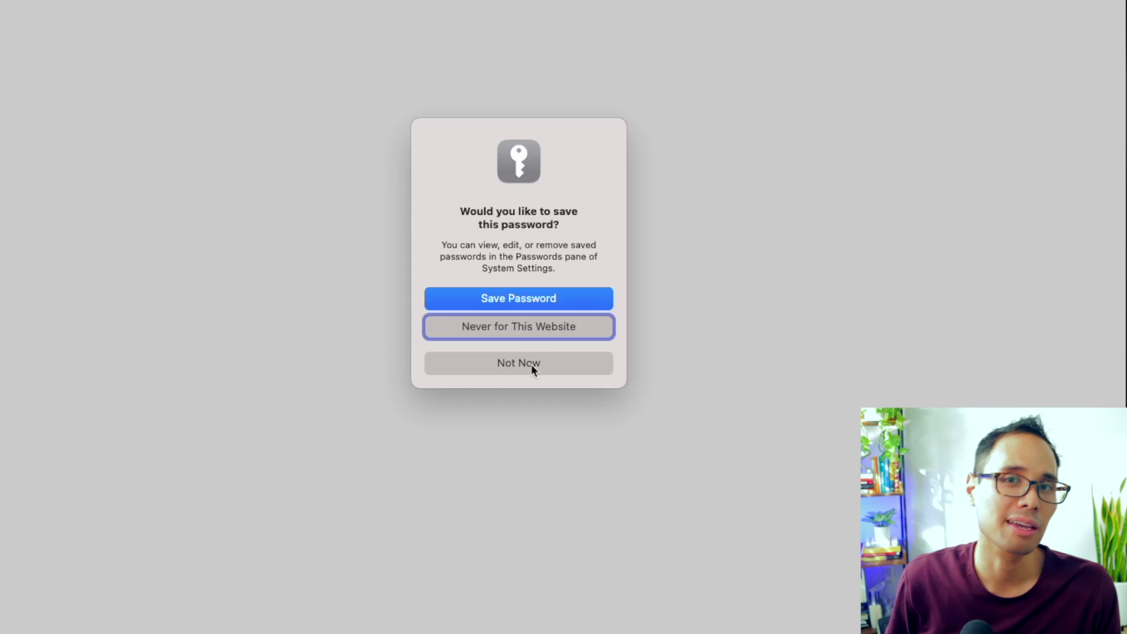
left_click(368, 416)
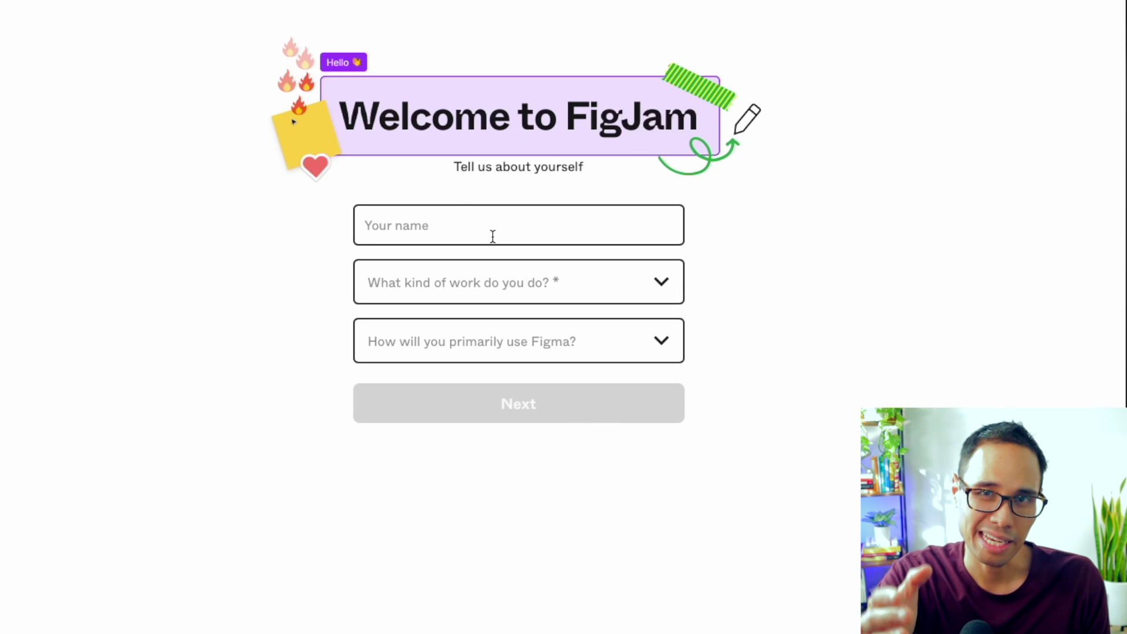
Fill in the welcome profile with your name, work type Other and primary use For work, then submit.
left_click(670, 29)
left_click(485, 226)
type("Alvin")
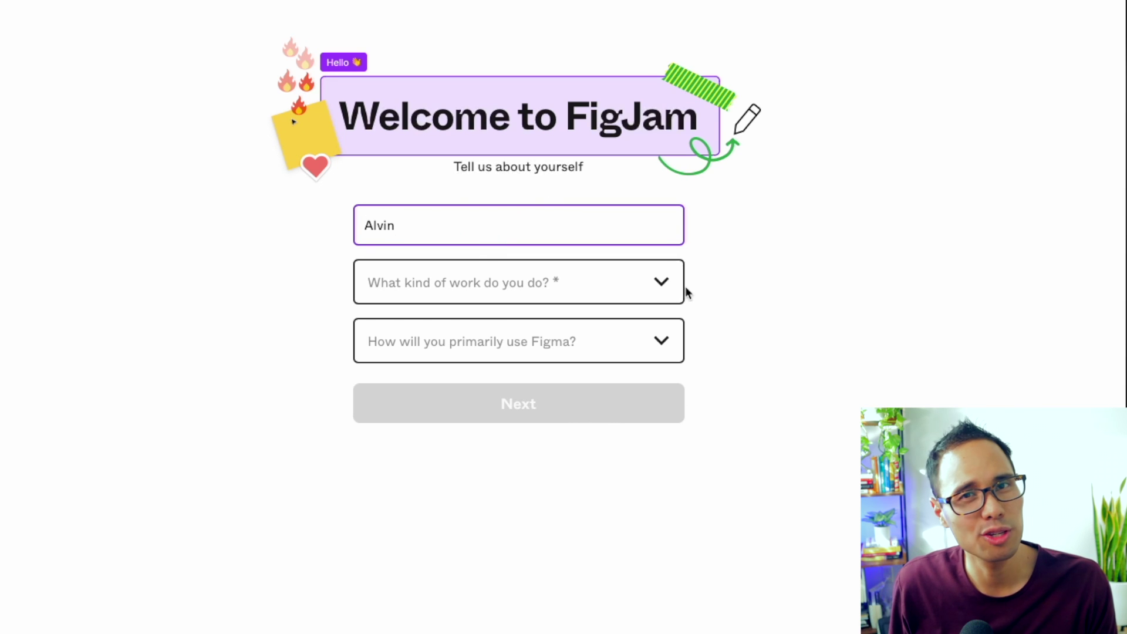
left_click(669, 286)
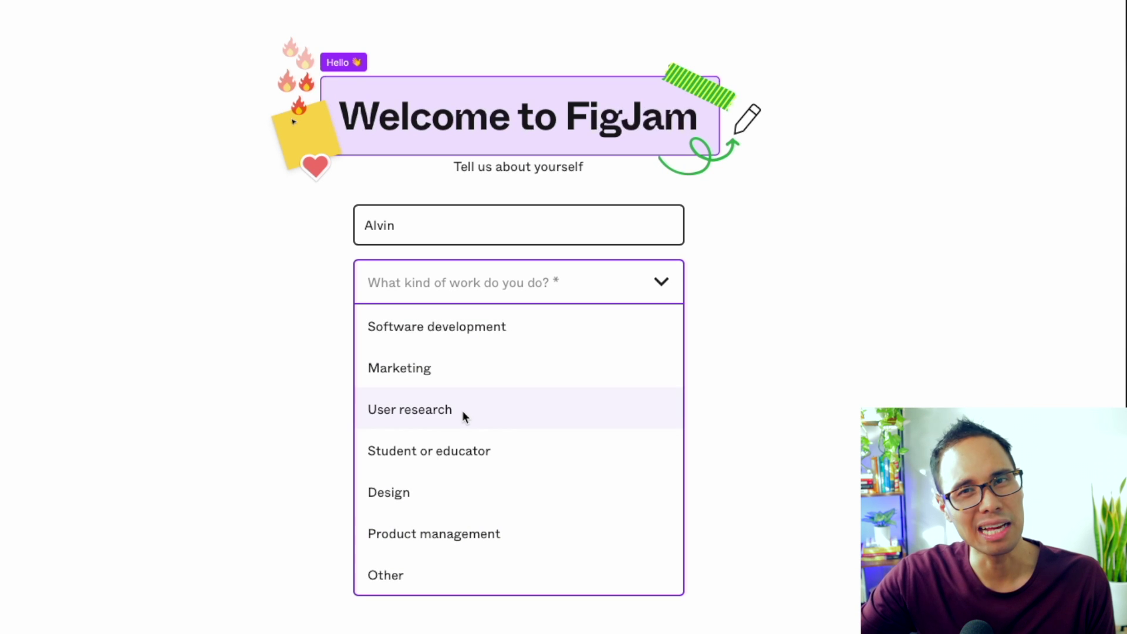
left_click(444, 577)
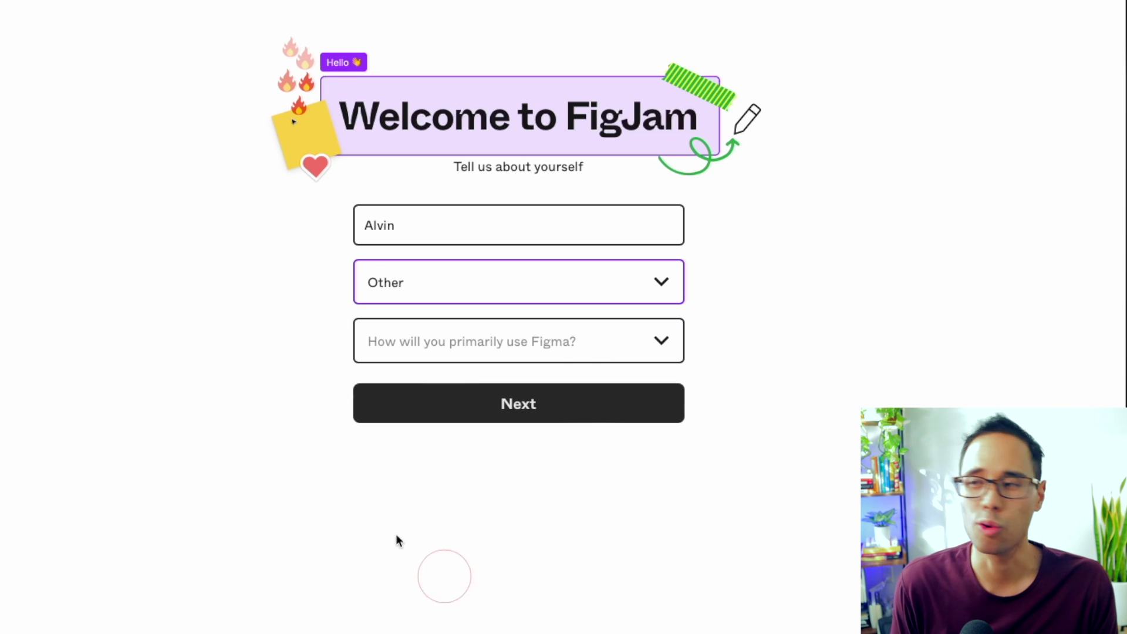
left_click(651, 350)
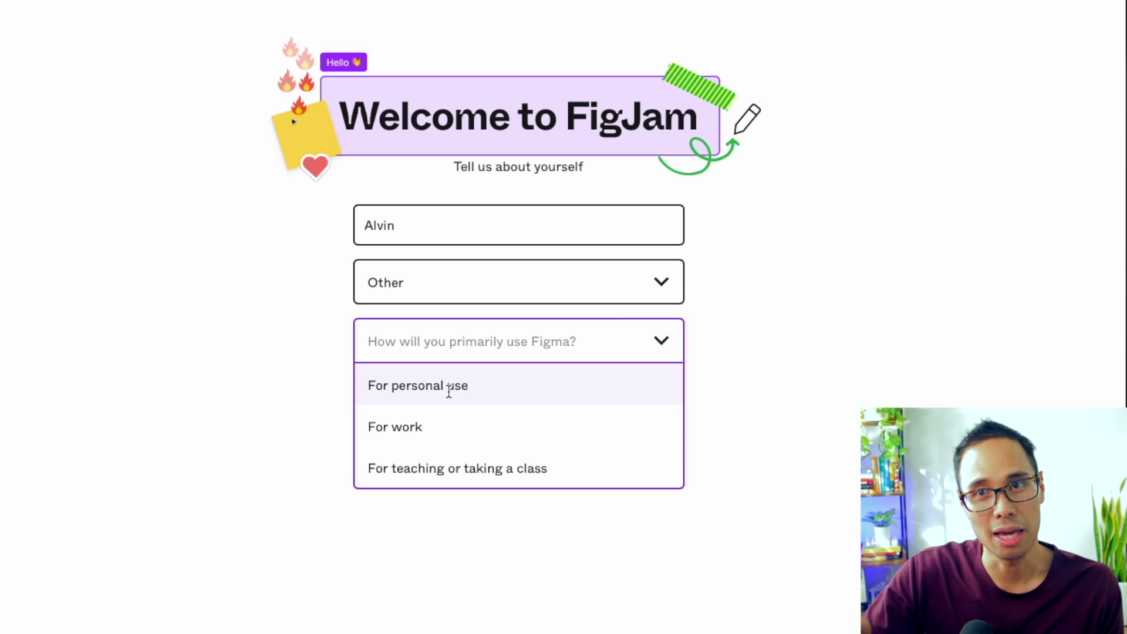
left_click(485, 424)
left_click(656, 287)
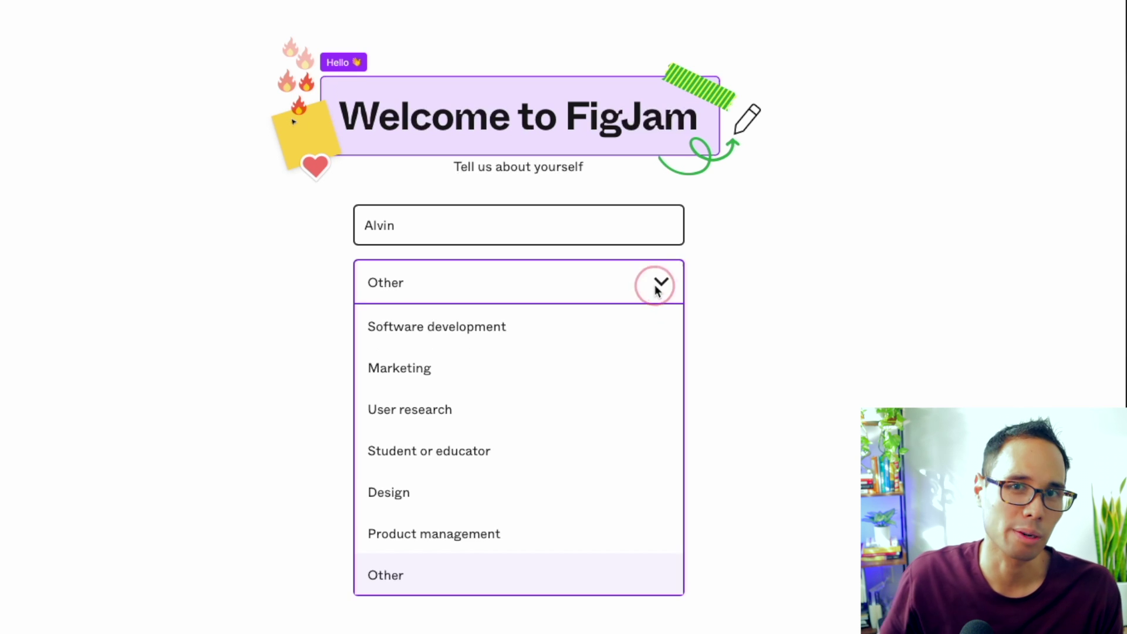
left_click(763, 285)
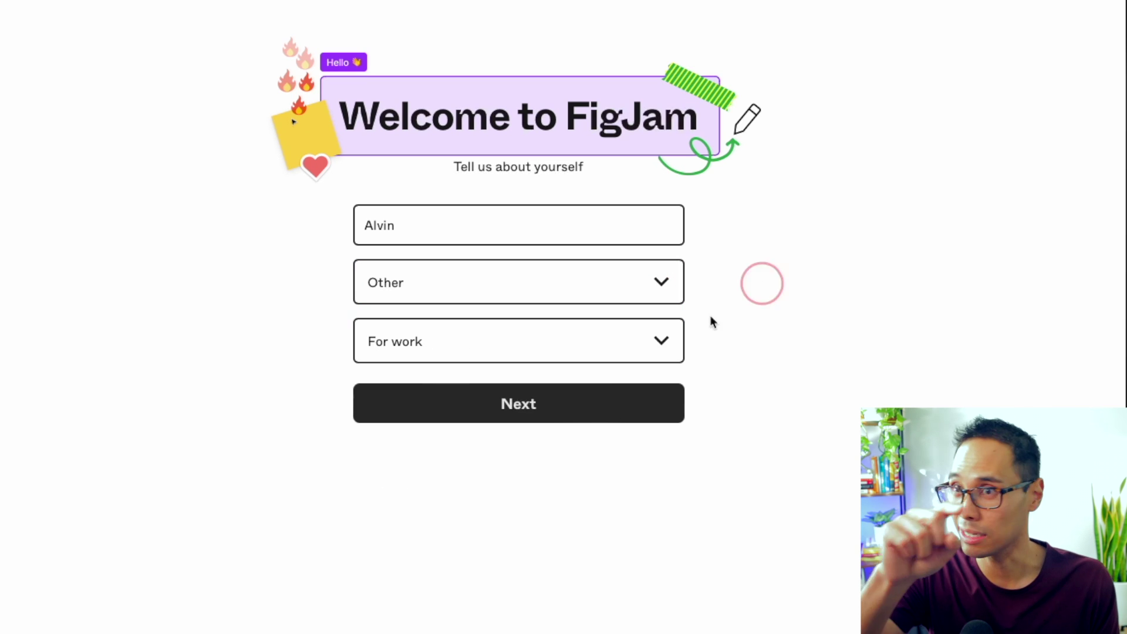
left_click(519, 411)
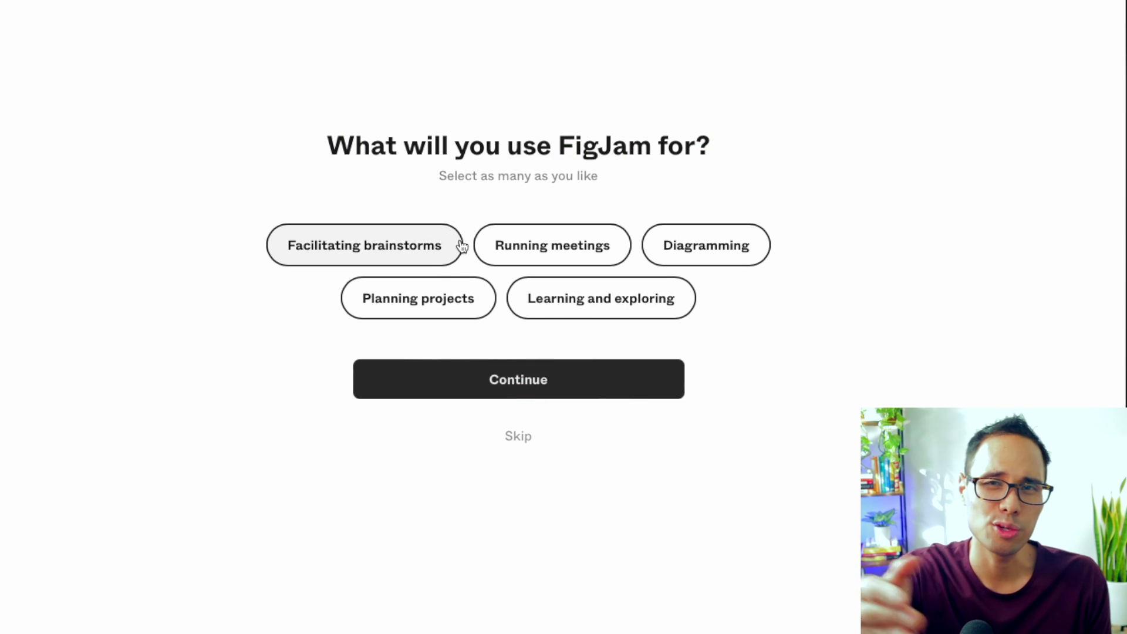
Choose Facilitating brainstorms, Running meetings, Diagramming and Planning projects as uses and continue.
left_click(414, 253)
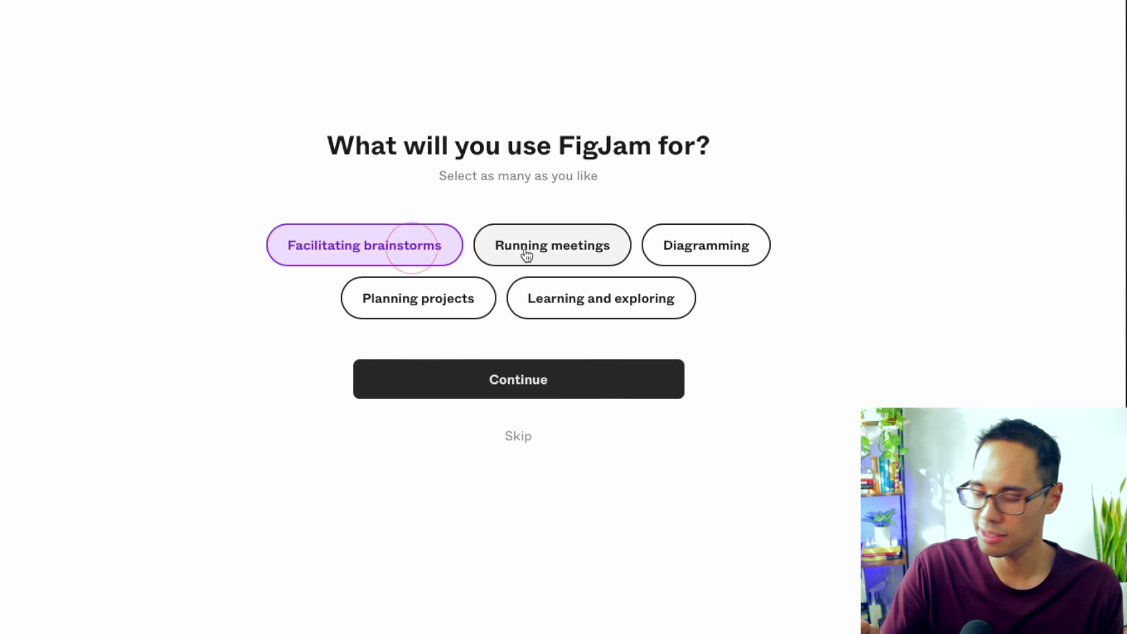
left_click(546, 251)
left_click(693, 252)
left_click(477, 306)
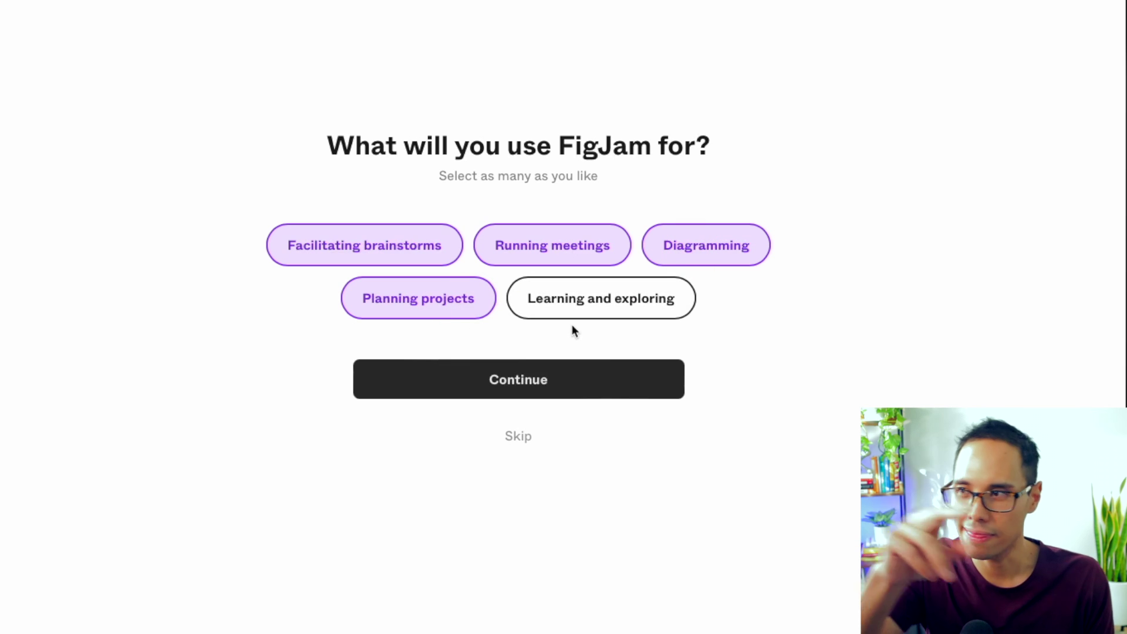
left_click(521, 390)
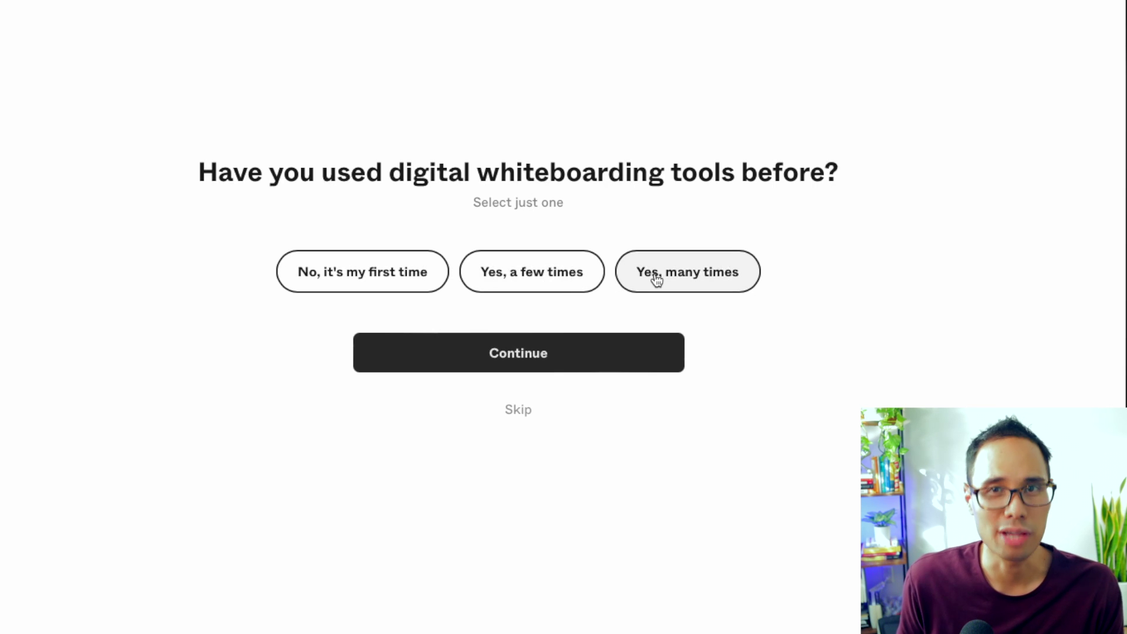
Answer 'Yes, a few times' for whiteboard experience and start on the free Starter plan.
left_click(556, 284)
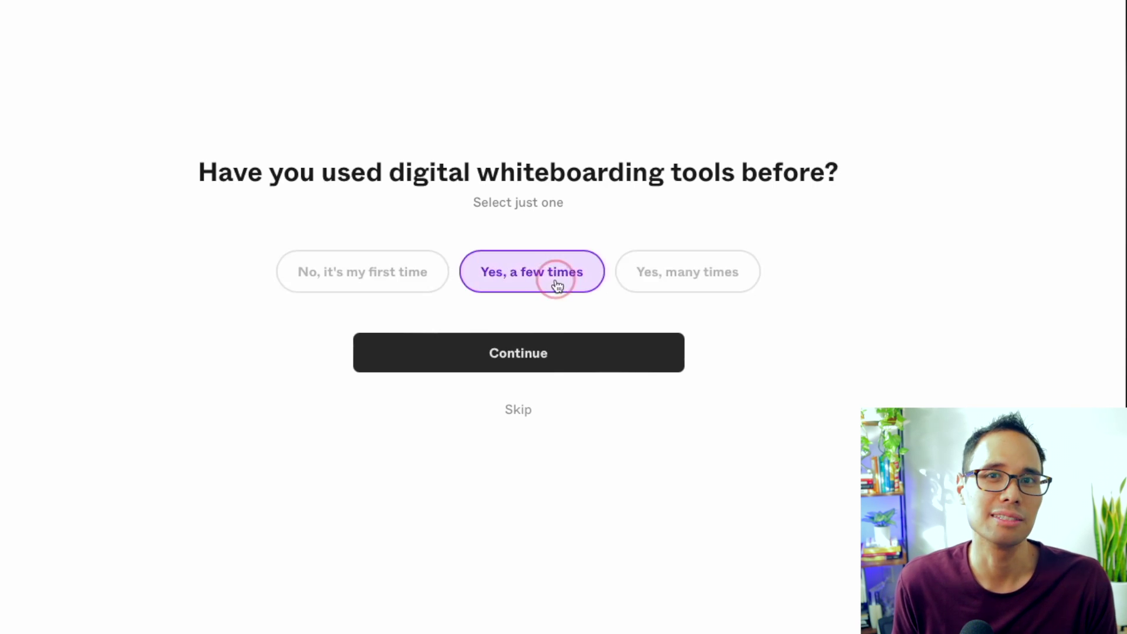
left_click(523, 363)
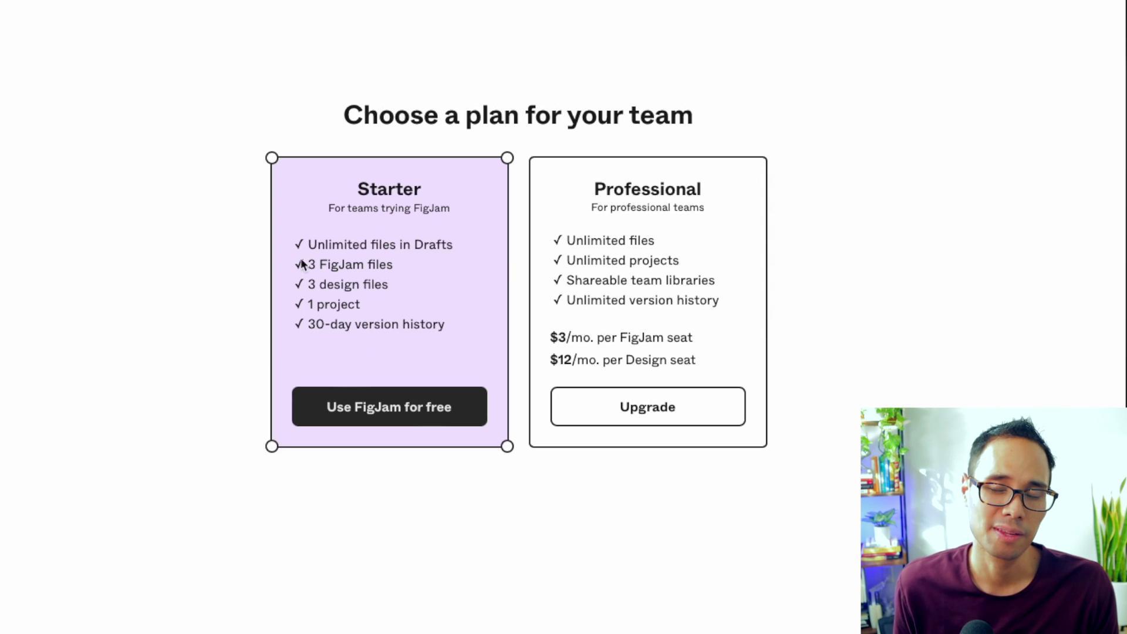
left_click(373, 413)
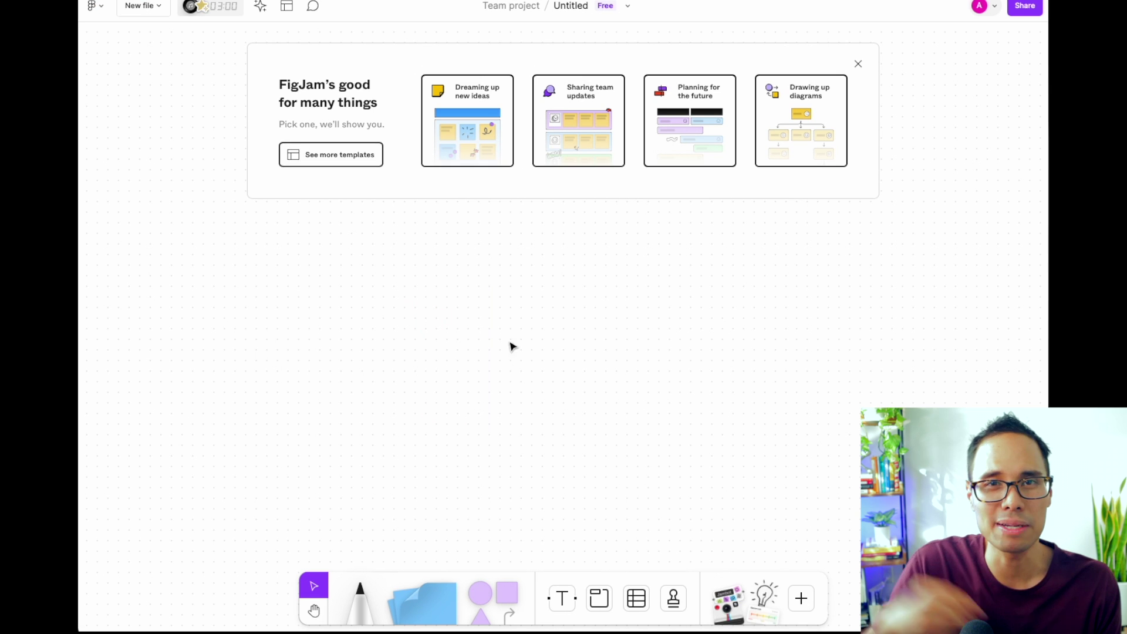
Dismiss the 'FigJam's good for many things' template suggestions panel to leave the board empty.
key("h")
left_click(493, 333)
mouse_move(493, 333)
left_mouse_down()
mouse_move(516, 380)
mouse_move(506, 375)
mouse_move(511, 315)
mouse_move(545, 358)
mouse_move(473, 336)
left_mouse_up()
key("v")
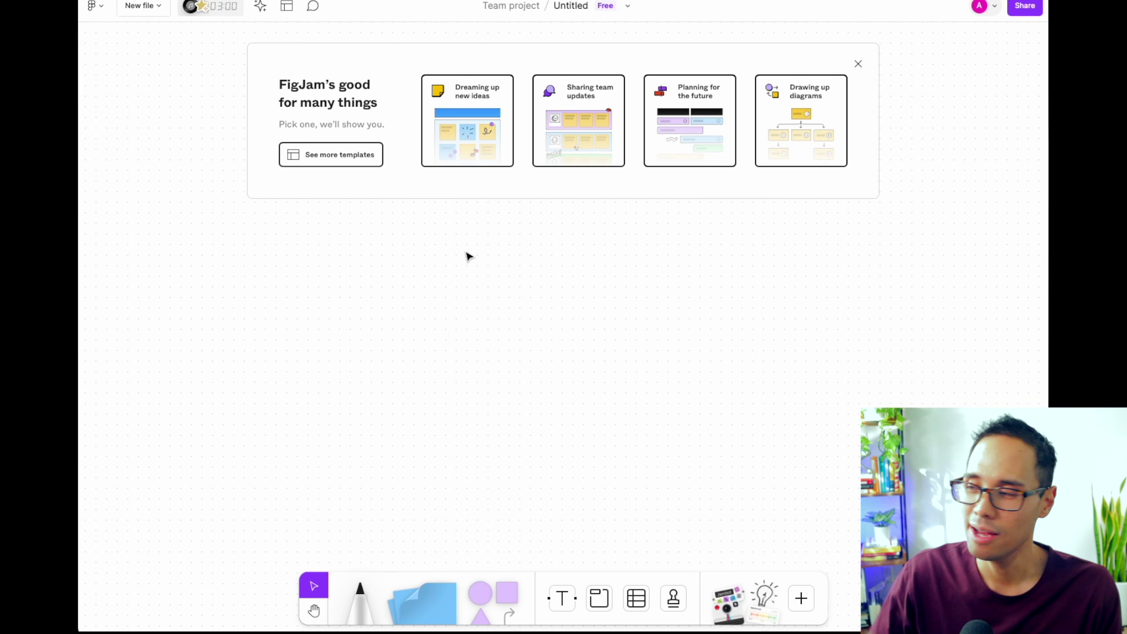
mouse_move(467, 136)
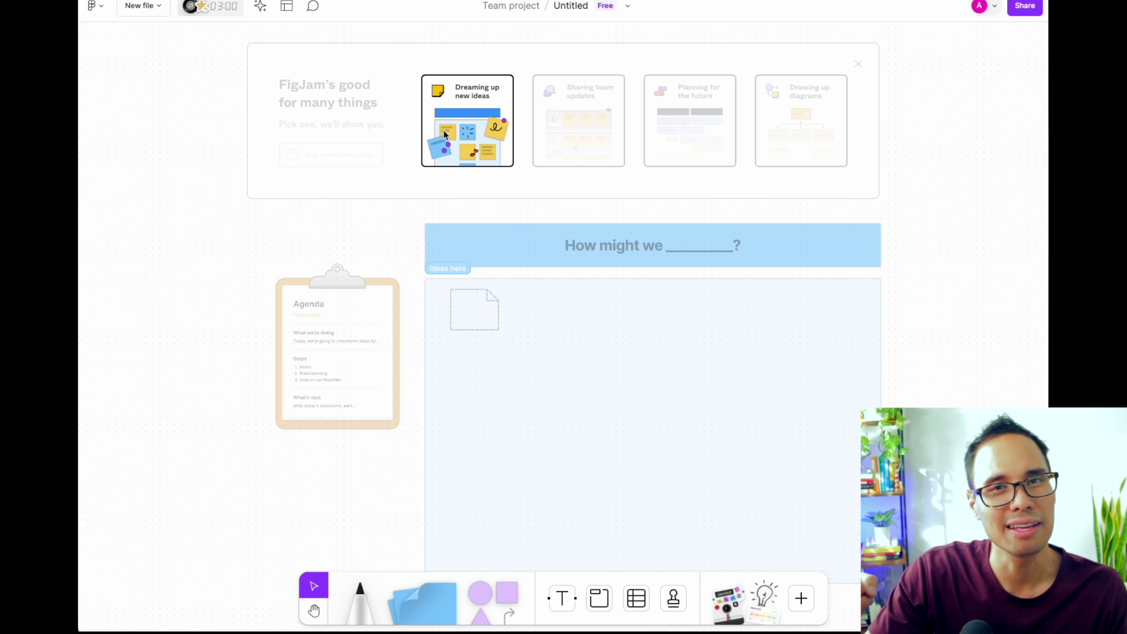
mouse_move(586, 138)
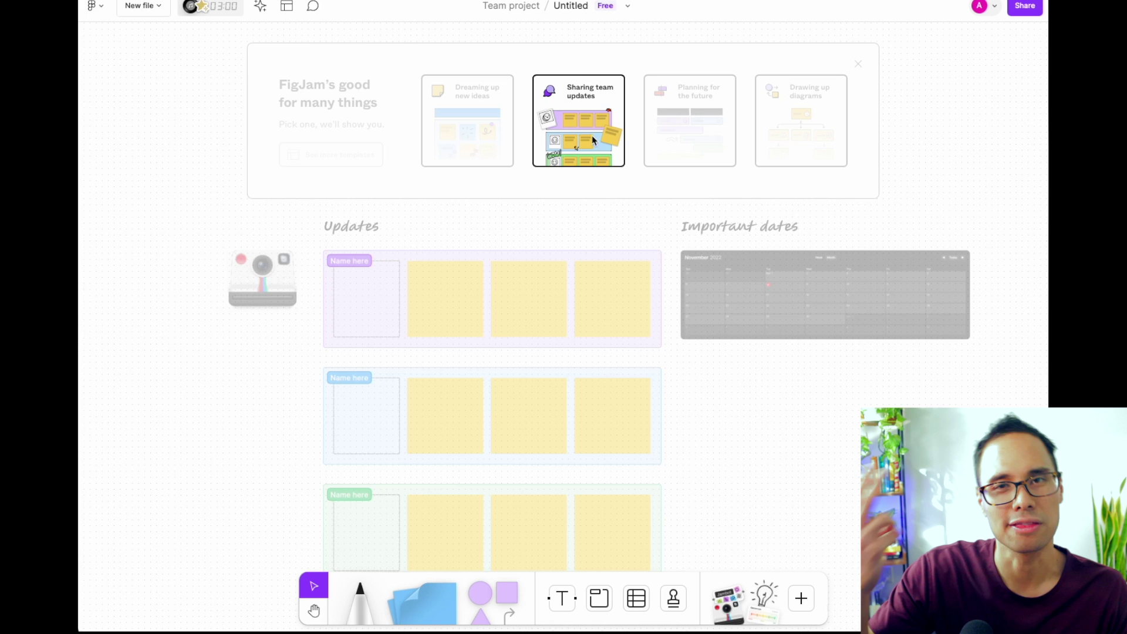
mouse_move(685, 136)
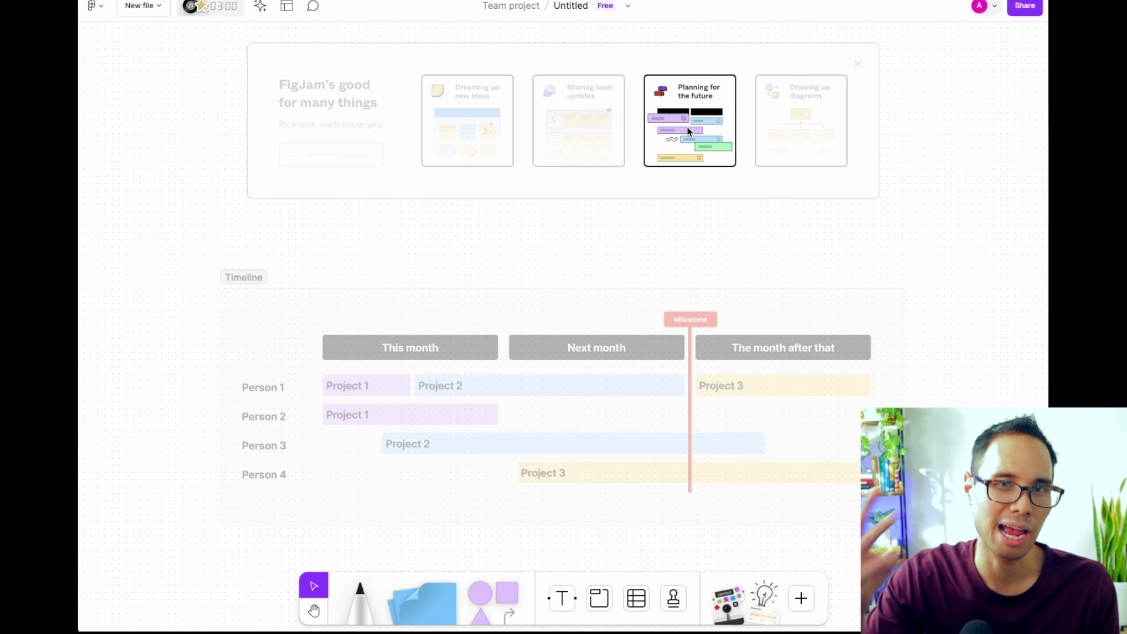
mouse_move(783, 135)
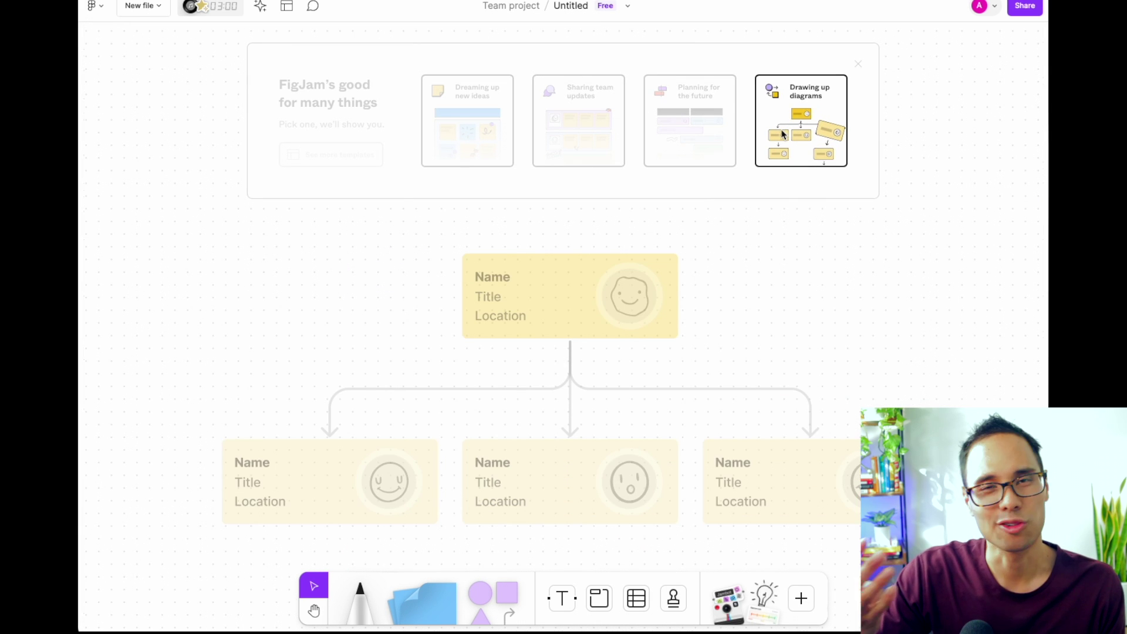
left_click(858, 64)
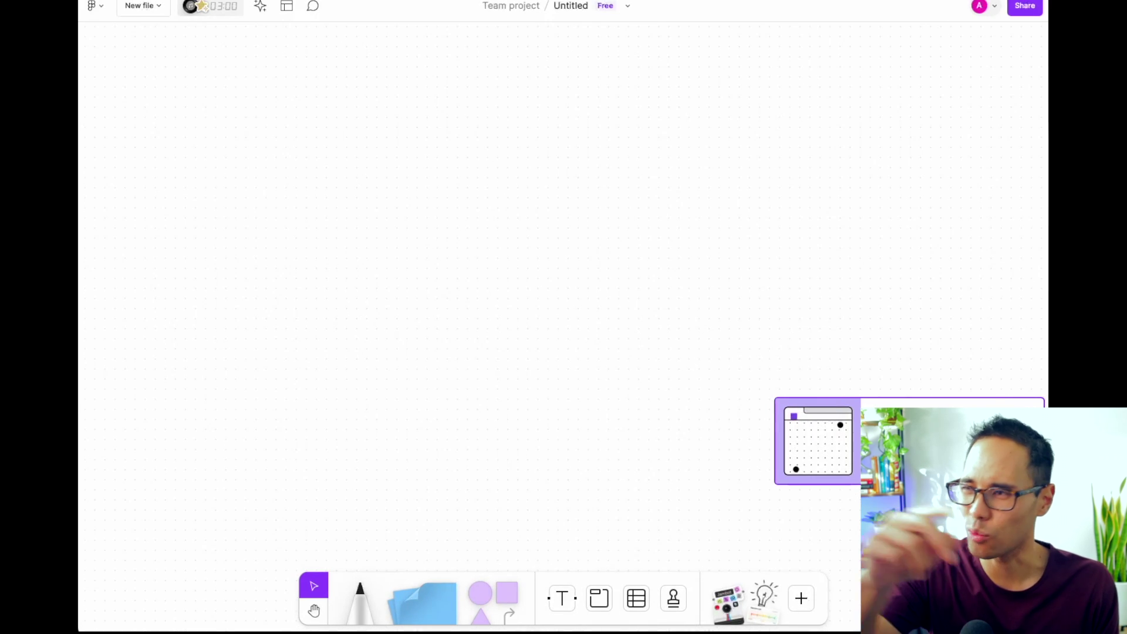
Dismiss the onboarding tips, including the Hand tool tip.
left_click(1018, 465)
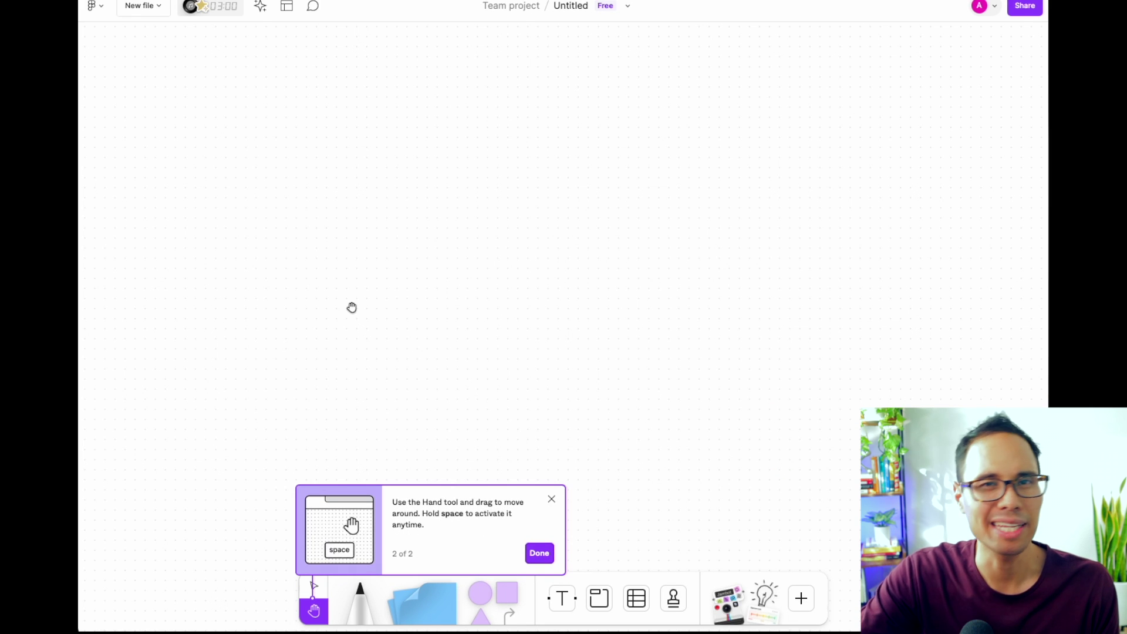
left_click(647, 356)
left_click(669, 451)
left_click(525, 375)
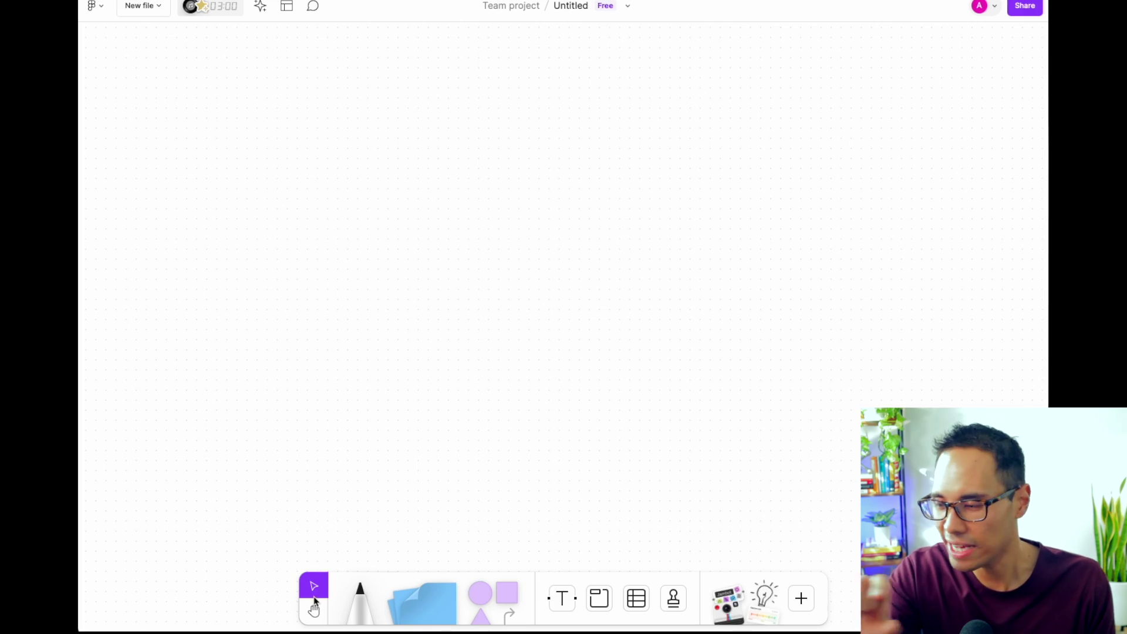
Try the Hand, Select, Marker and Sticky note tools in the toolbar.
left_click(314, 610)
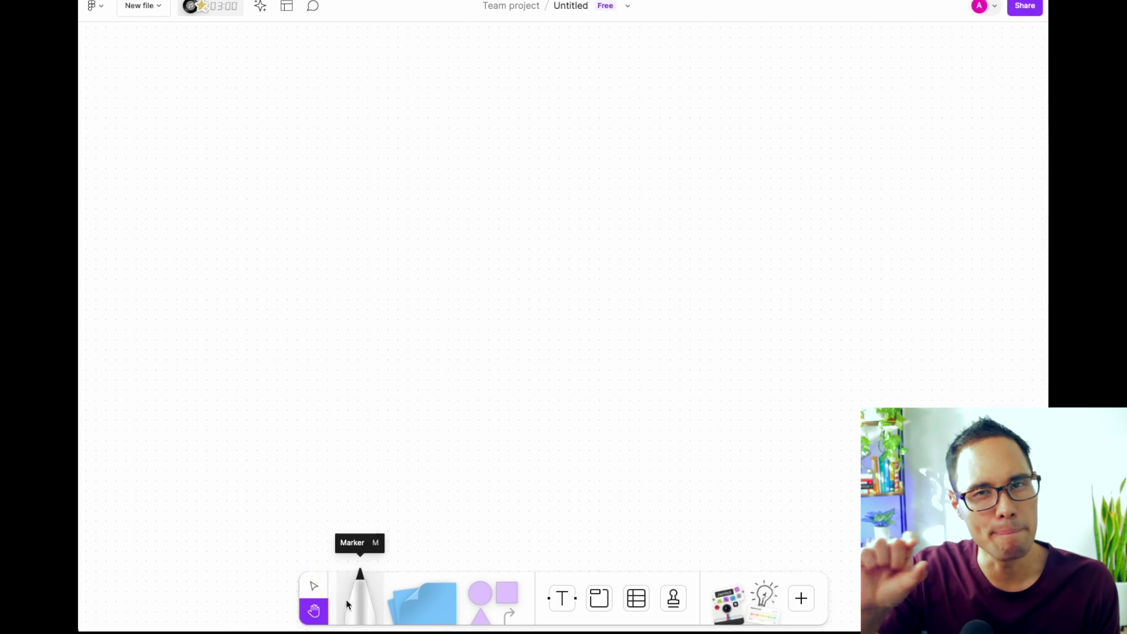
left_click(313, 586)
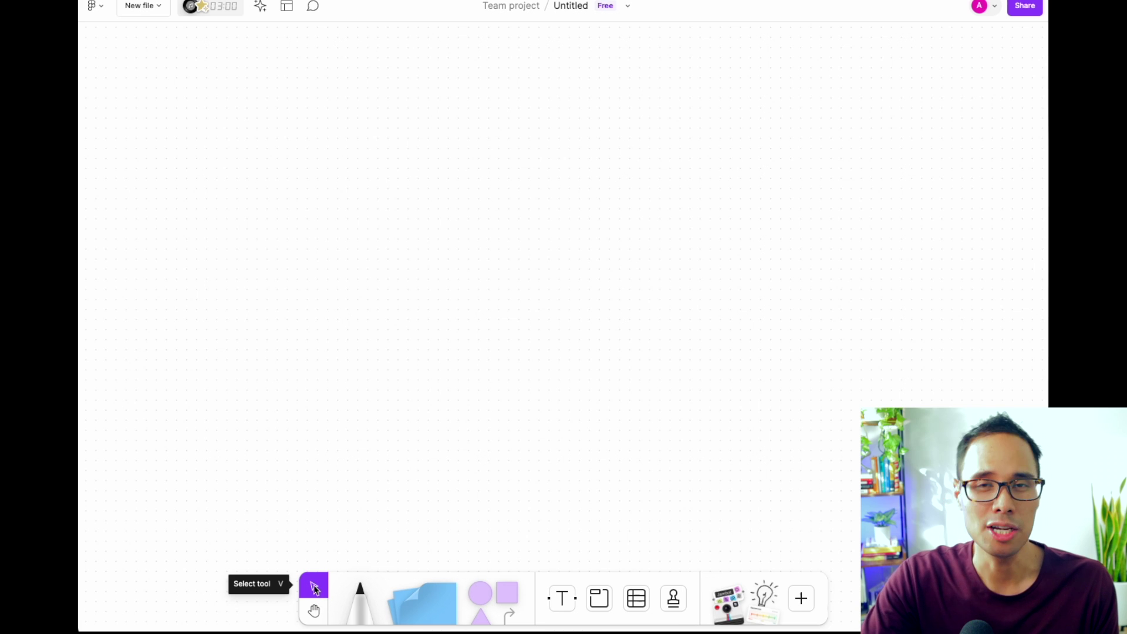
left_click(369, 613)
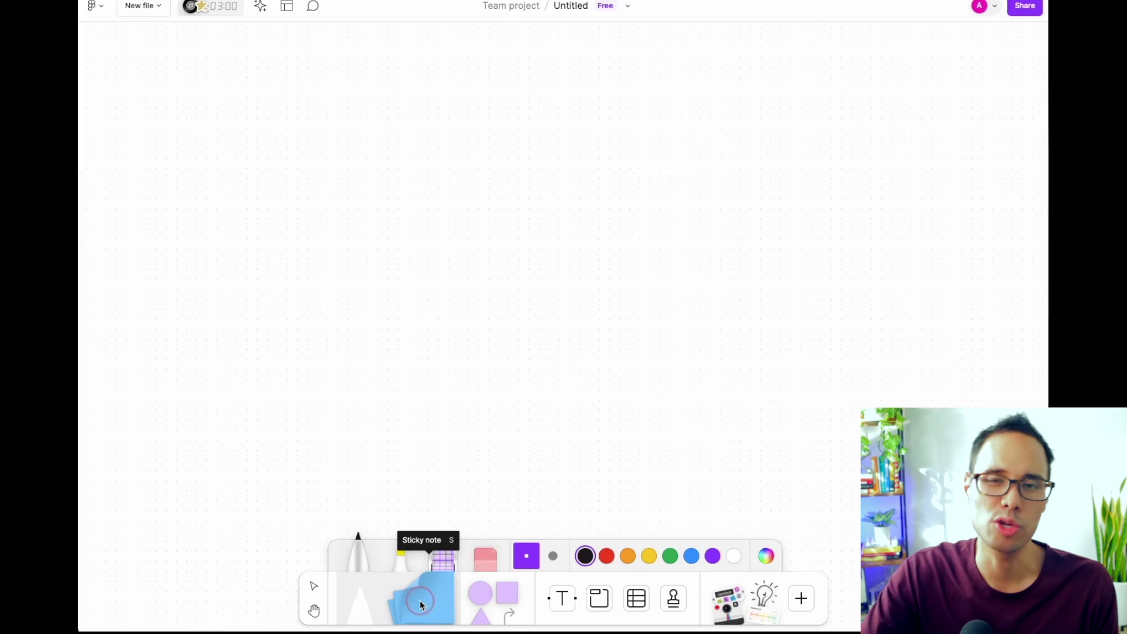
left_click(424, 604)
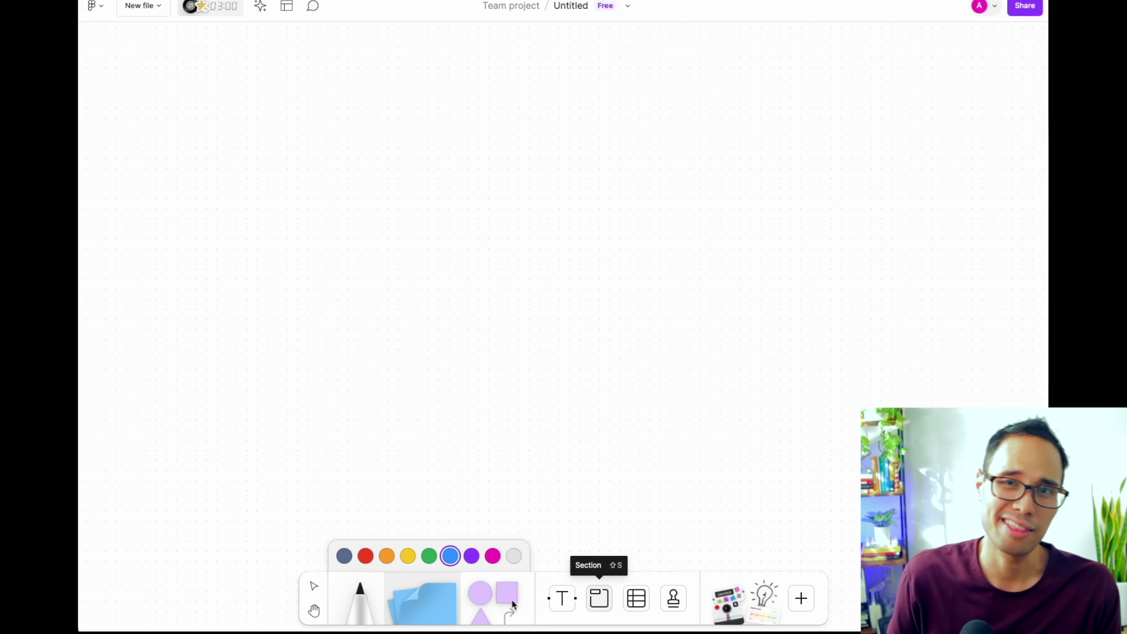
Place a purple square shape on the board.
key("v")
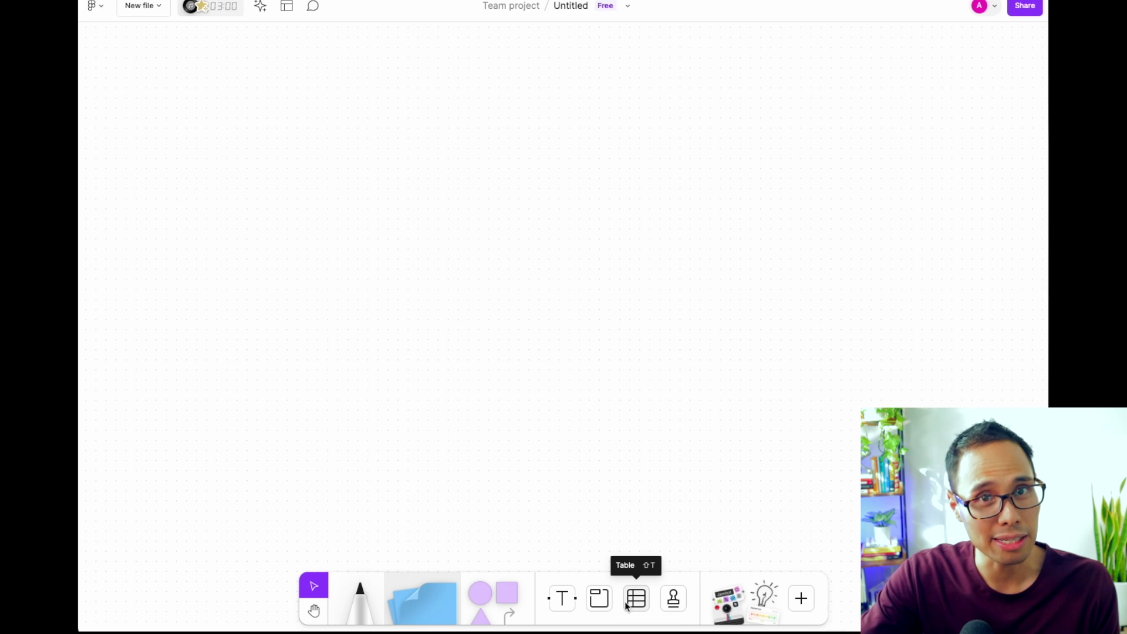
left_click(732, 596)
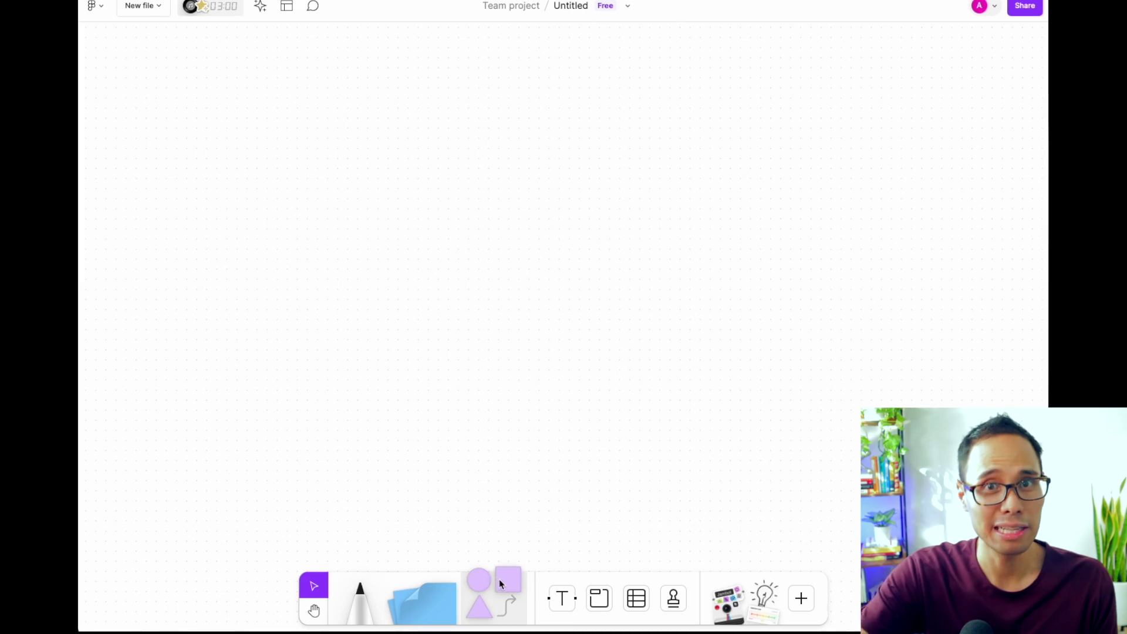
left_click_drag(500, 579, 254, 259)
Label the square 'Step 1' and add arrow-connected squares labelled Step 2 and Step 3.
type("Step 1")
left_click(402, 297)
left_click(352, 264)
left_click_drag(370, 261, 453, 270)
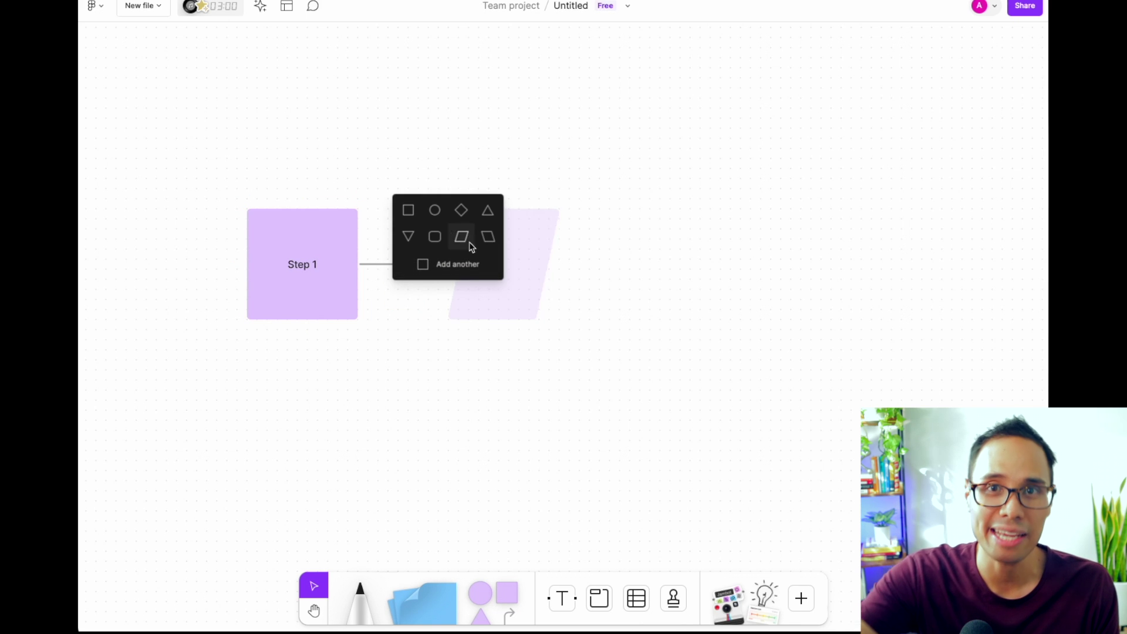
left_click(460, 265)
type("Ste")
left_click(572, 265)
type("S")
left_click(746, 373)
Centre the flowchart and place a blue sticky note below it.
key("h")
scroll(367, 403, "up", 1)
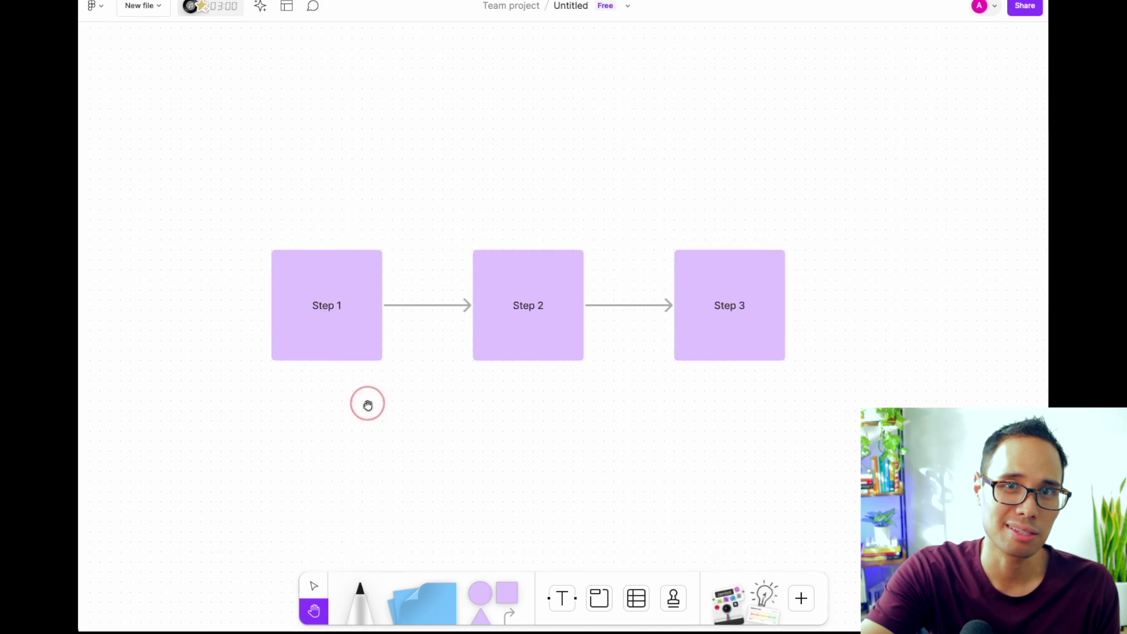
scroll(390, 438, "down", 2)
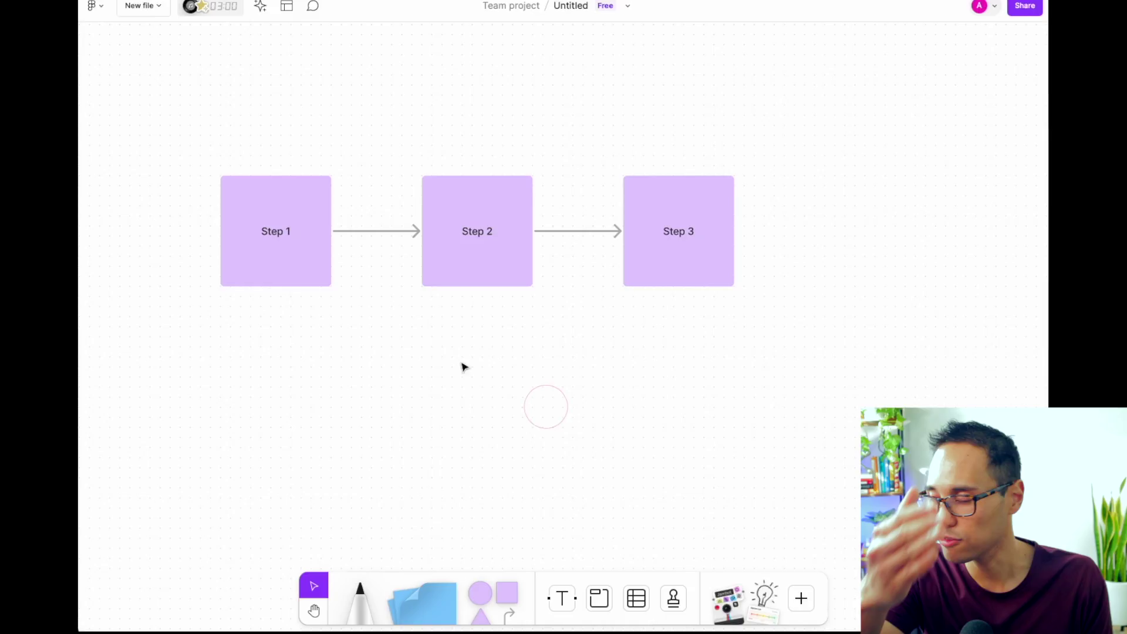
left_click_drag(463, 368, 490, 403)
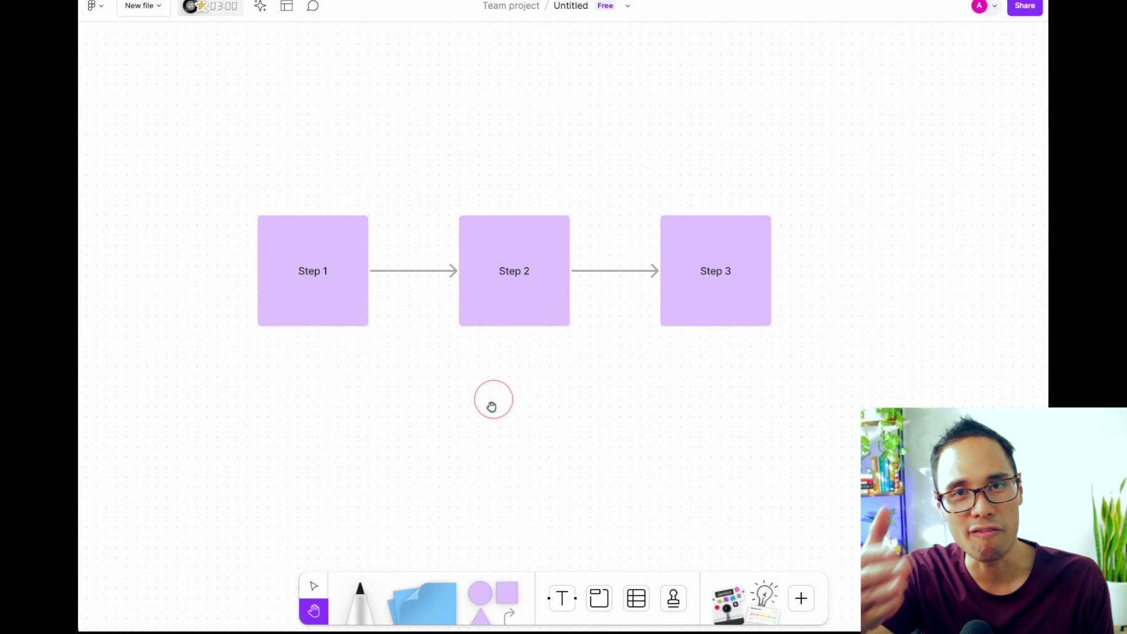
left_click_drag(421, 593, 495, 465)
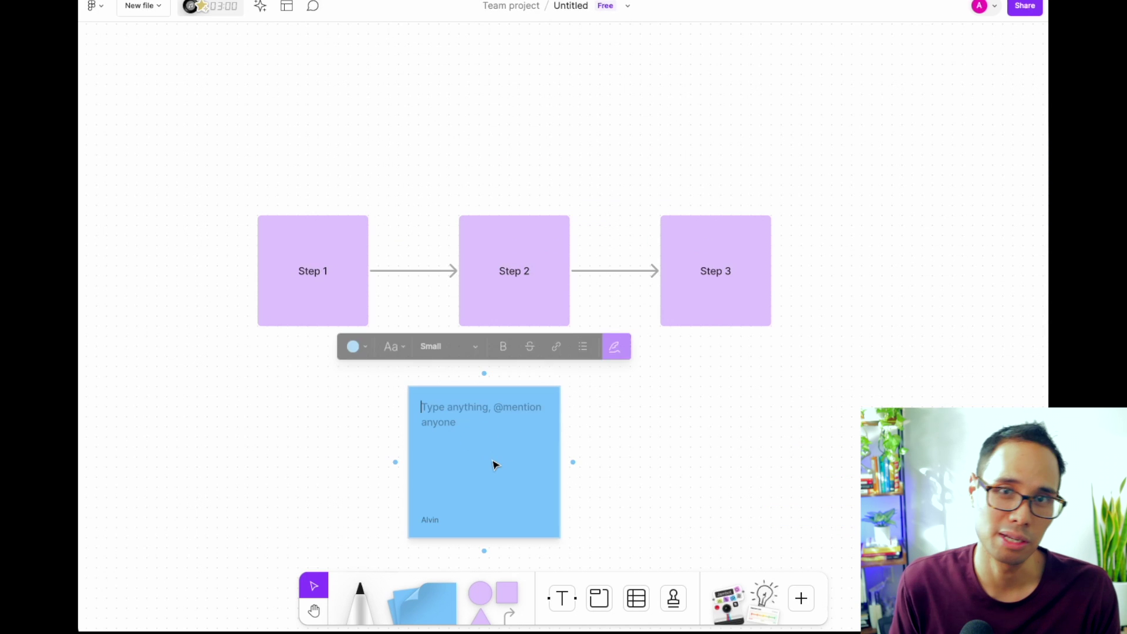
Write 'Note for future reference' on the blue sticky note.
type("Note for")
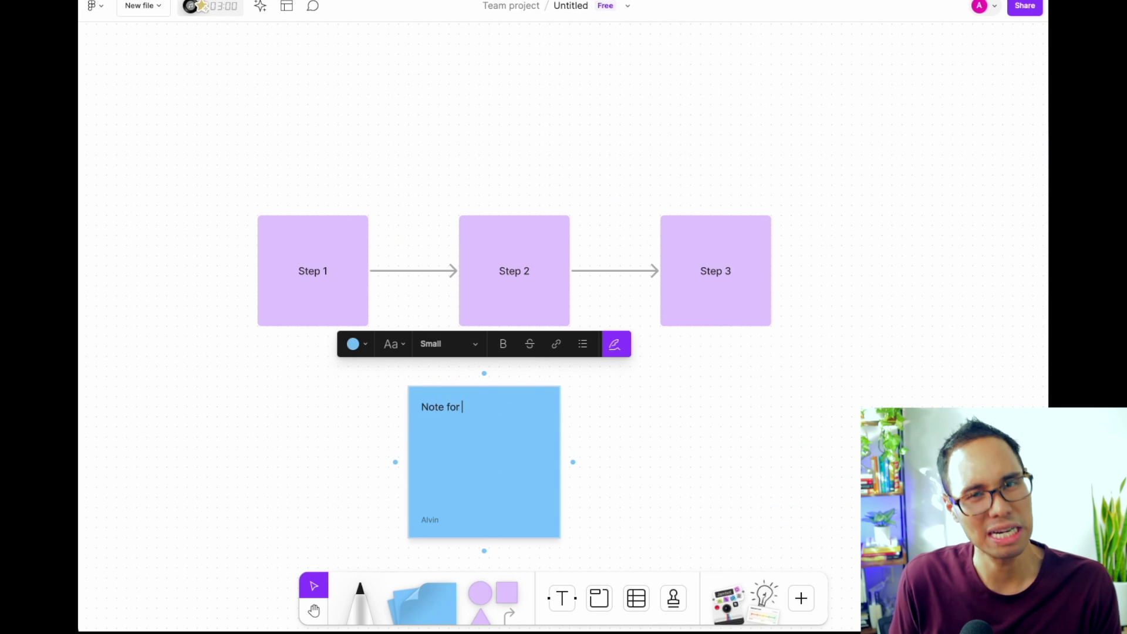
type(" future reference")
left_click(503, 470)
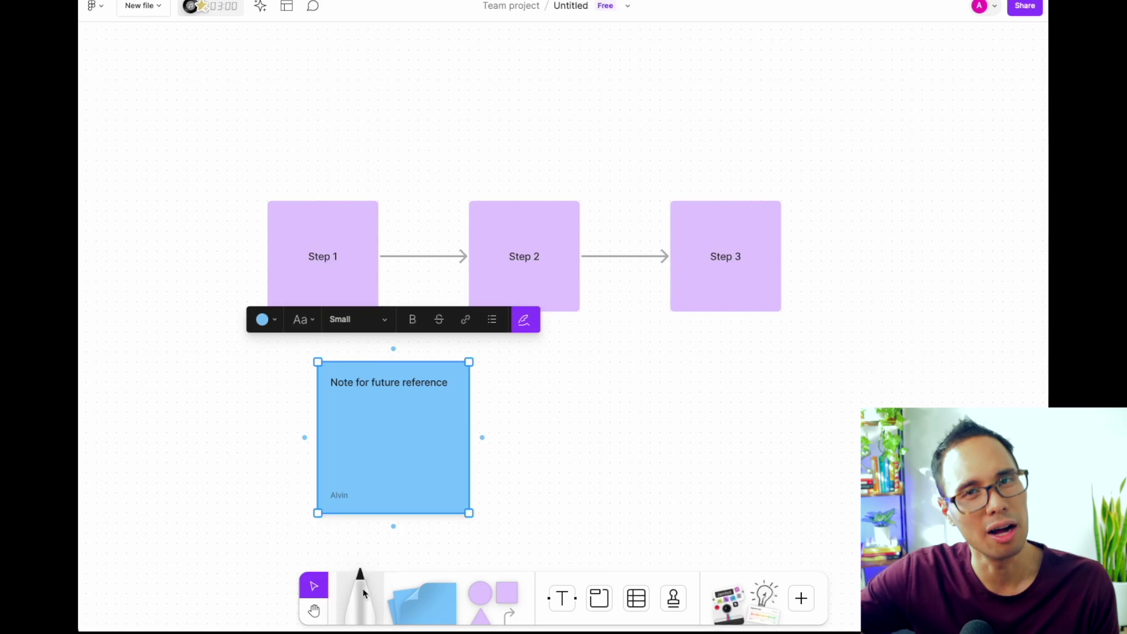
left_click(360, 590)
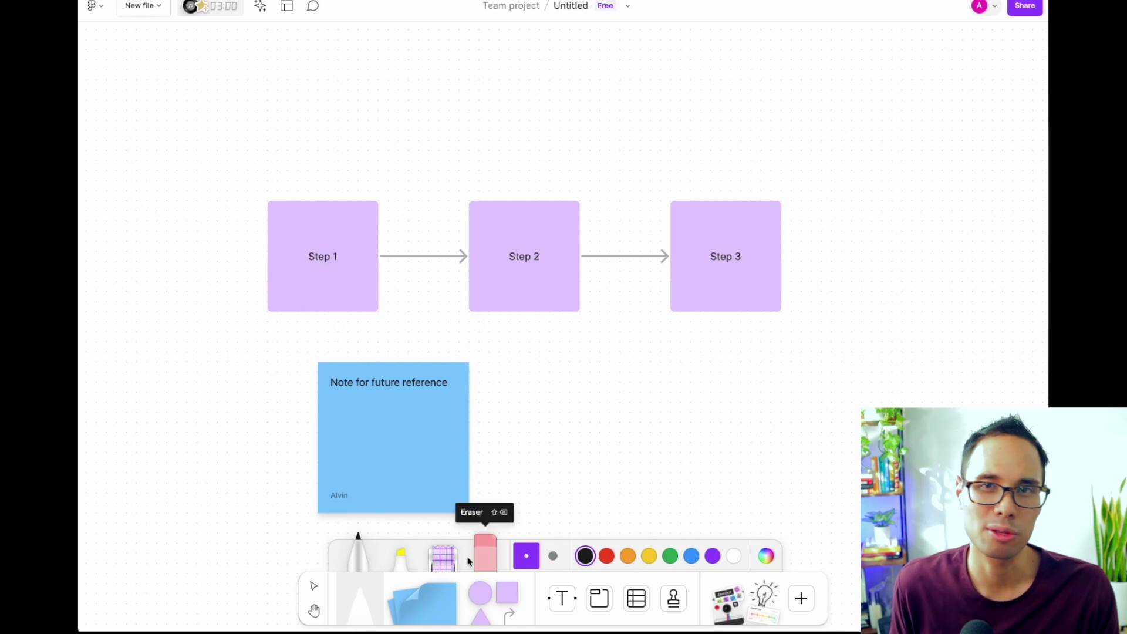
Handwrite 'Testing' in black marker above the Step 1 to Step 3 flowchart.
left_click(585, 556)
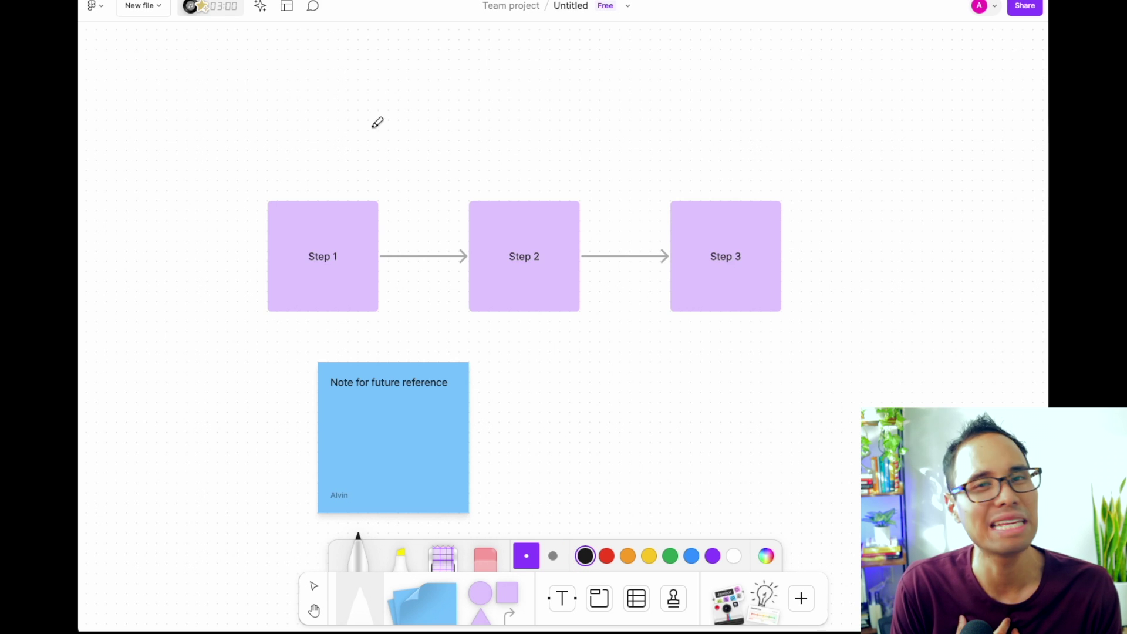
mouse_move(300, 124)
left_mouse_down()
mouse_move(355, 120)
mouse_move(351, 151)
mouse_move(382, 146)
mouse_move(379, 128)
mouse_move(387, 154)
mouse_move(416, 154)
left_mouse_up()
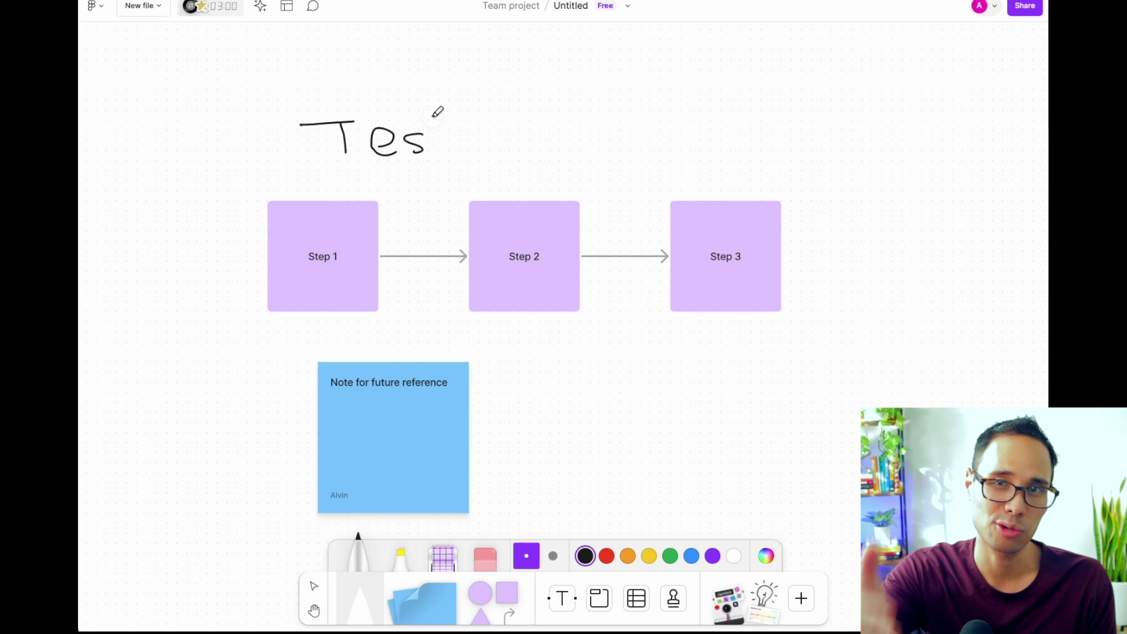
left_click(473, 112)
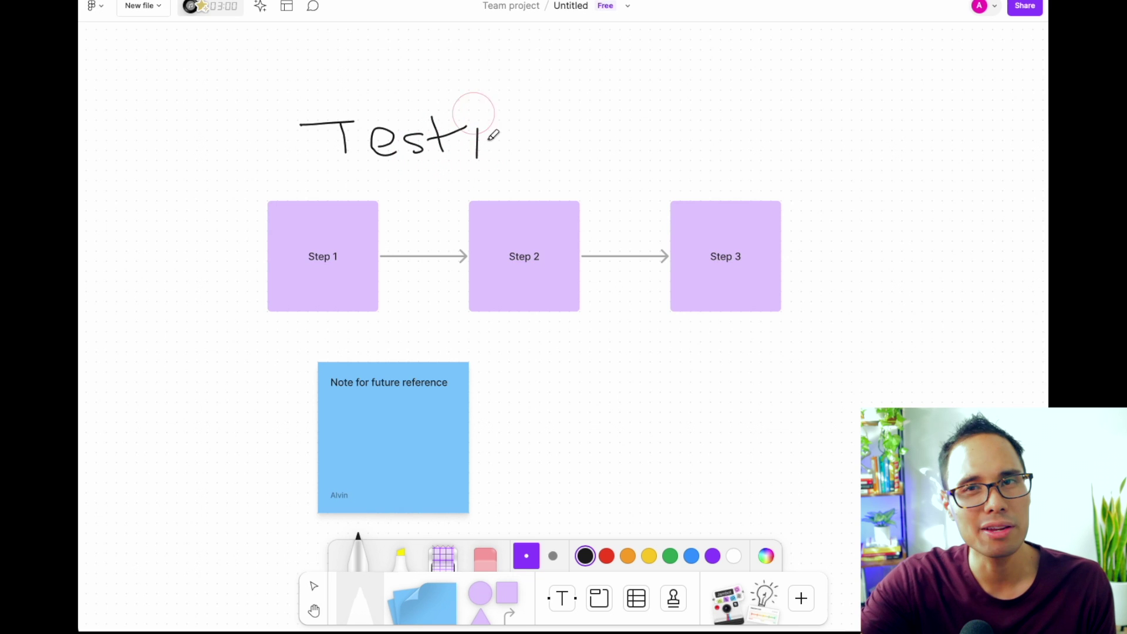
mouse_move(491, 133)
left_mouse_down()
mouse_move(512, 163)
mouse_move(539, 140)
mouse_move(526, 174)
left_mouse_up()
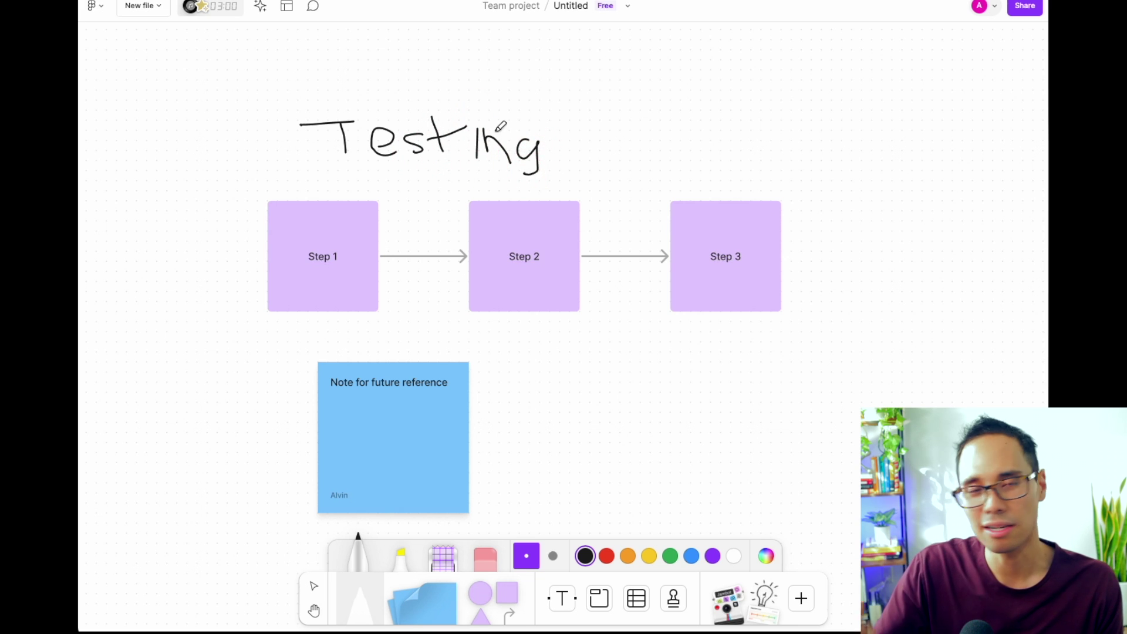
left_click(495, 562)
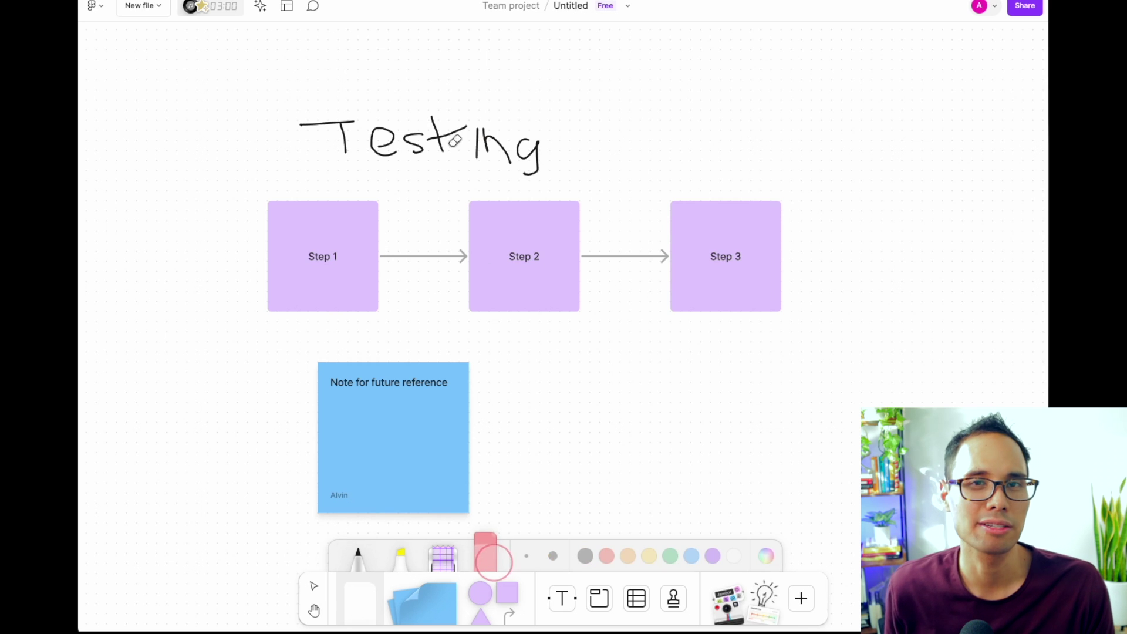